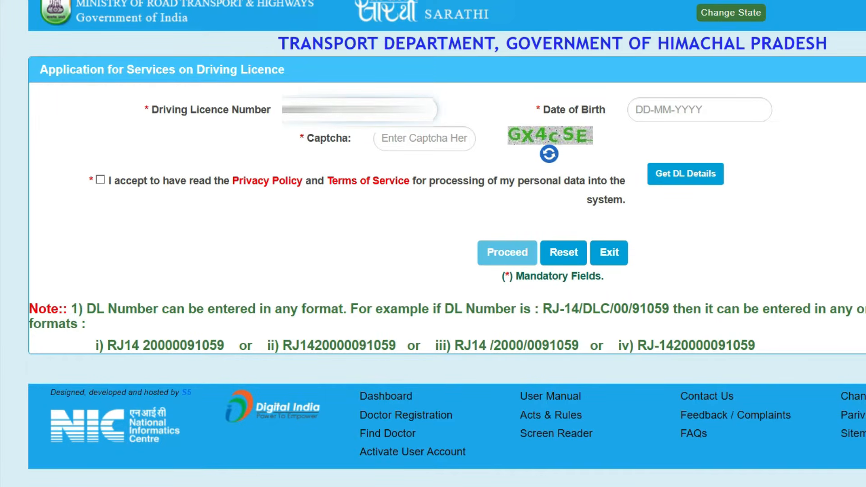
{"action": "key", "text": "Tab"}
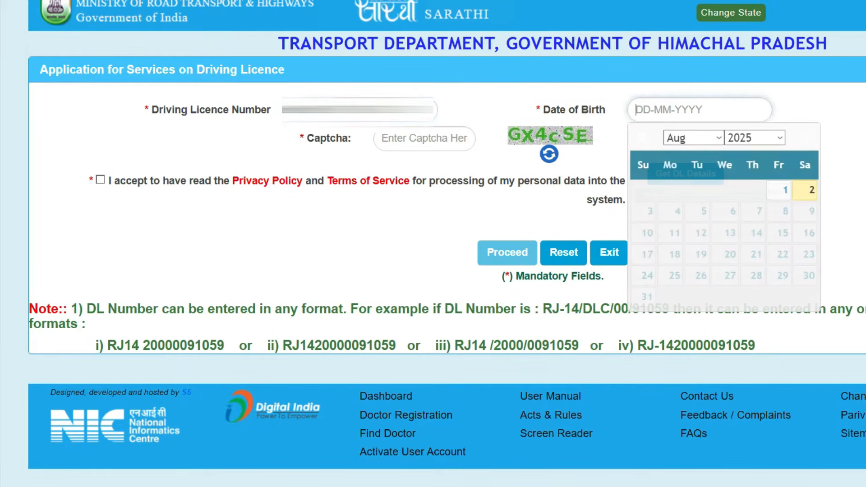
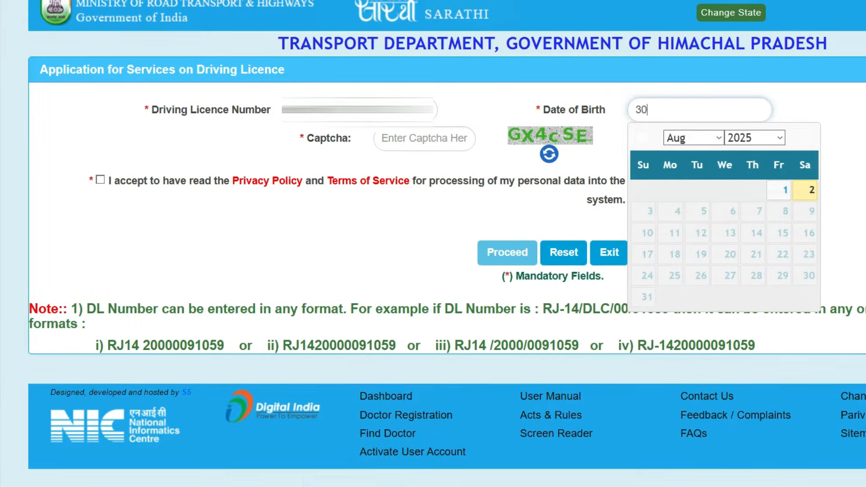
{"action": "key", "text": "Tab"}
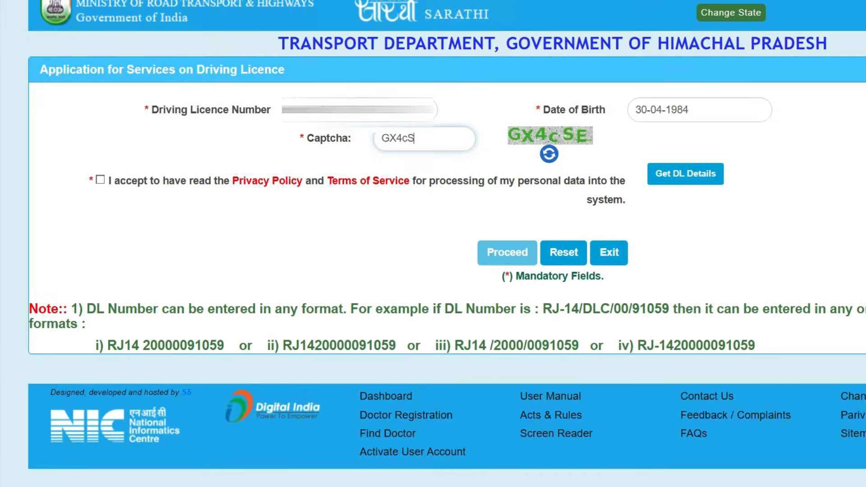
{"action": "left_click", "coordinate": [100, 180]}
{"action": "left_click", "coordinate": [695, 177]}
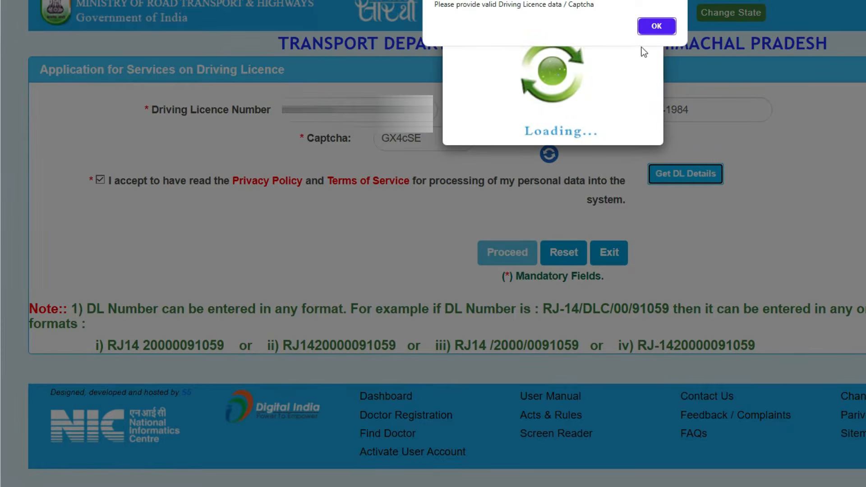
{"action": "left_click", "coordinate": [653, 29]}
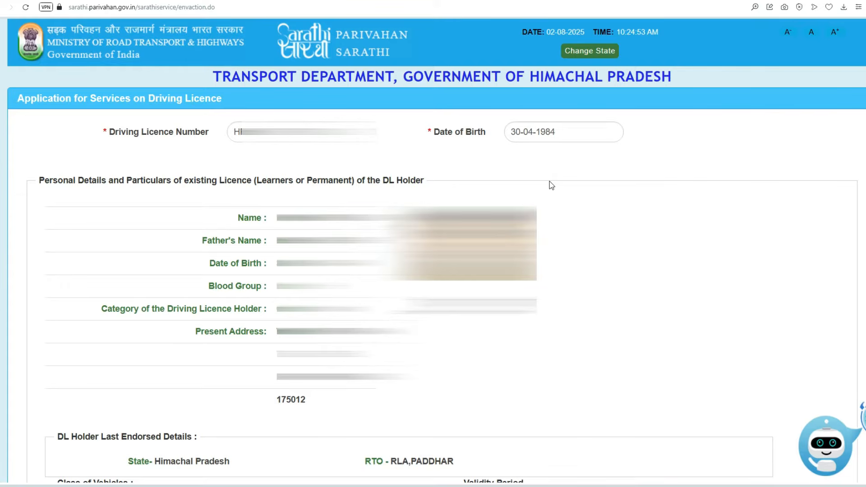
- Enter pin code 175012 and proceed with the licence details and RTO office
{"action": "scroll", "coordinate": [552, 185], "scroll_direction": "down", "scroll_amount": 10}
{"action": "left_click", "coordinate": [545, 240]}
{"action": "type", "text": "175012"}
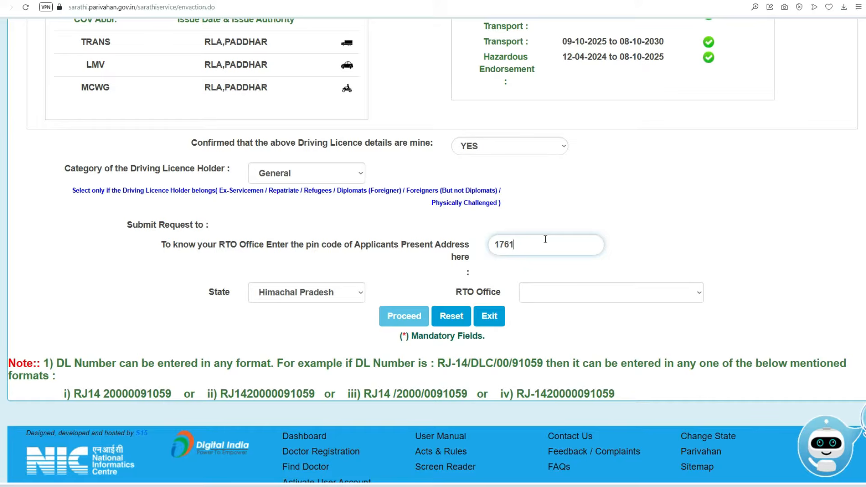
{"action": "left_click", "coordinate": [404, 316]}
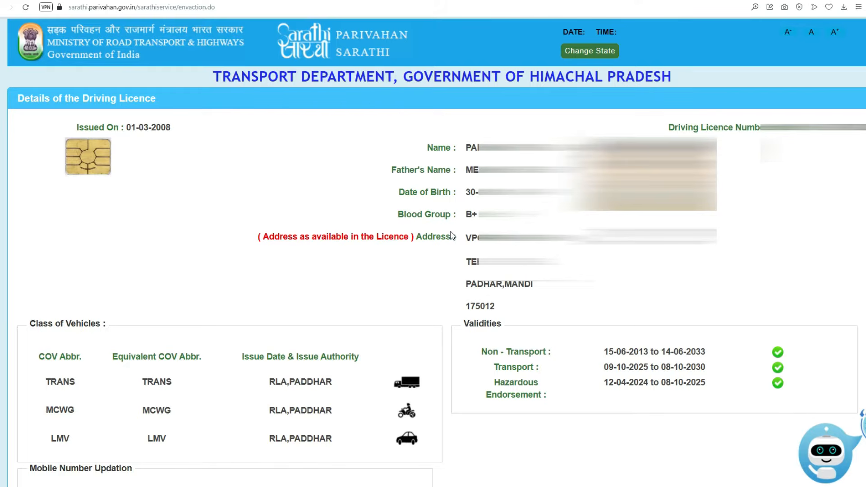
- Confirm the driving licence details and choose submission via Aadhaar authentication
{"action": "scroll", "coordinate": [460, 248], "scroll_direction": "down", "scroll_amount": 7}
{"action": "left_click", "coordinate": [427, 377]}
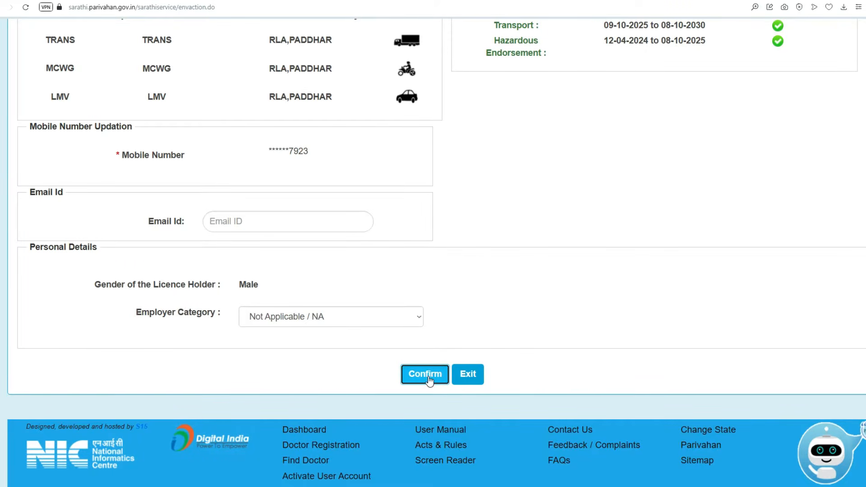
{"action": "left_click", "coordinate": [533, 106]}
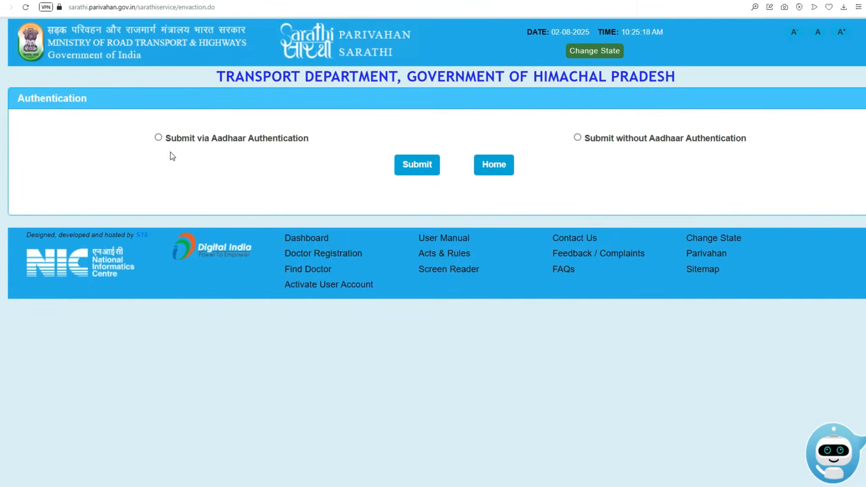
{"action": "left_click", "coordinate": [158, 137]}
- Submit the Aadhaar choice, enter the applicant's Aadhaar number, and request an OTP
{"action": "left_click", "coordinate": [427, 177]}
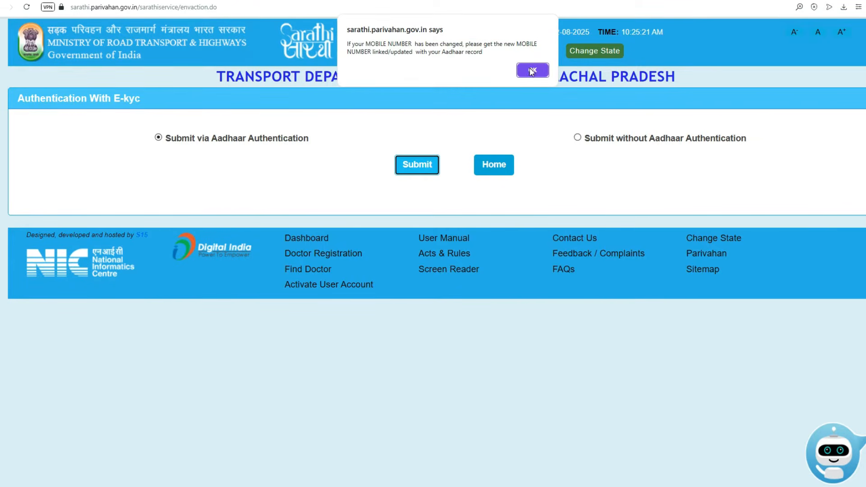
{"action": "left_click", "coordinate": [532, 71]}
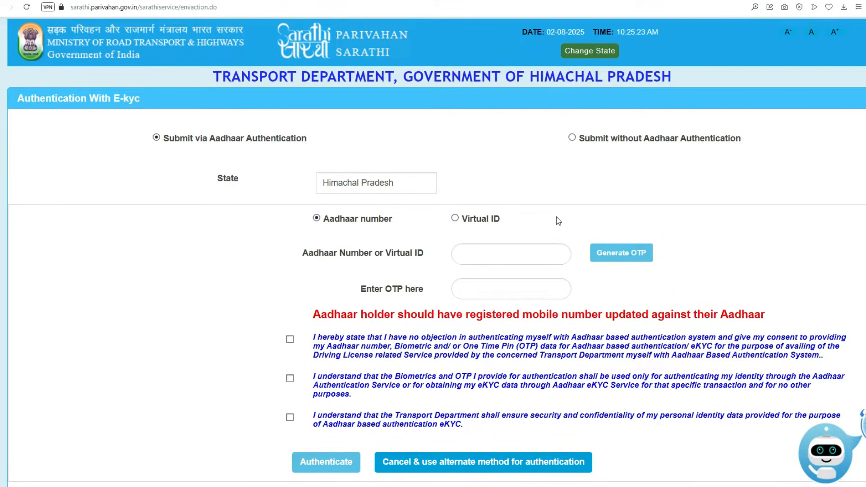
{"action": "scroll", "coordinate": [528, 225], "scroll_direction": "down", "scroll_amount": 1}
{"action": "left_click", "coordinate": [547, 202]}
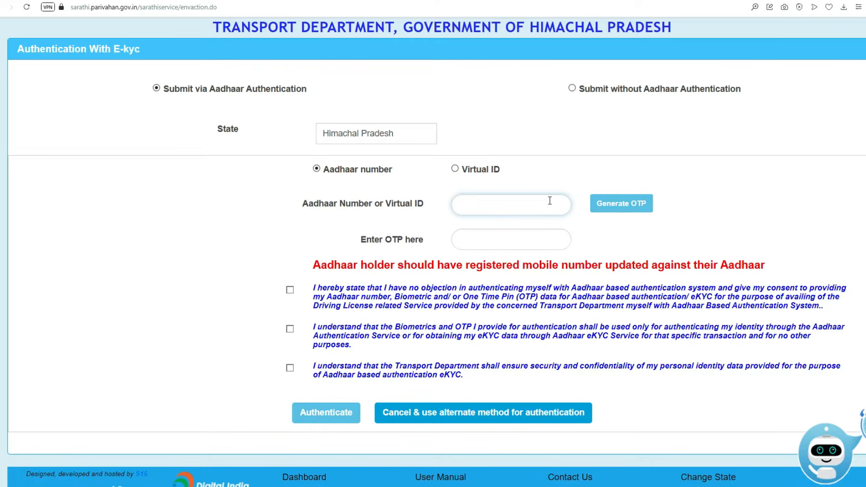
{"action": "type", "text": "••••••••••"}
{"action": "left_click", "coordinate": [643, 202]}
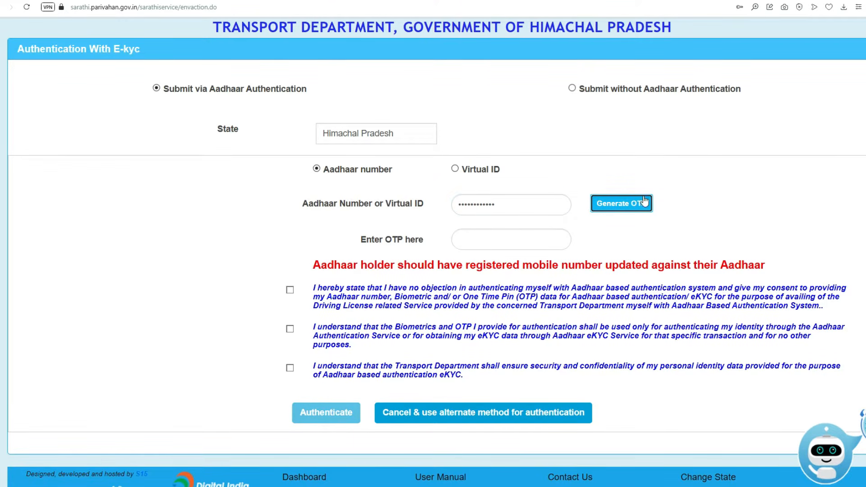
- Enter the received OTP, accept all three consent declarations, and start authentication
{"action": "left_click", "coordinate": [510, 251]}
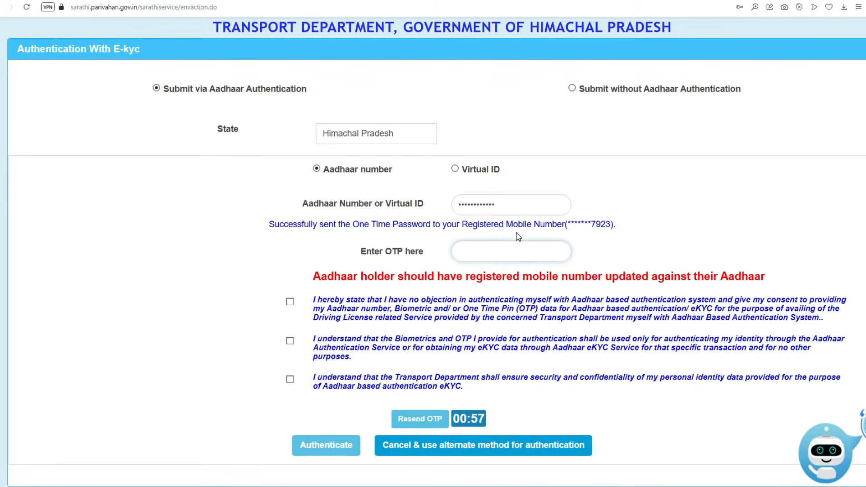
{"action": "key", "text": "Tab"}
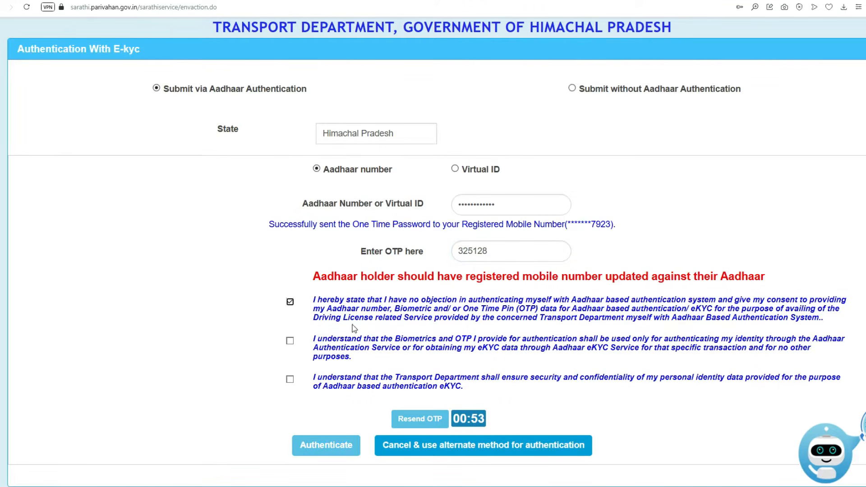
{"action": "left_click", "coordinate": [290, 341]}
{"action": "left_click", "coordinate": [290, 381]}
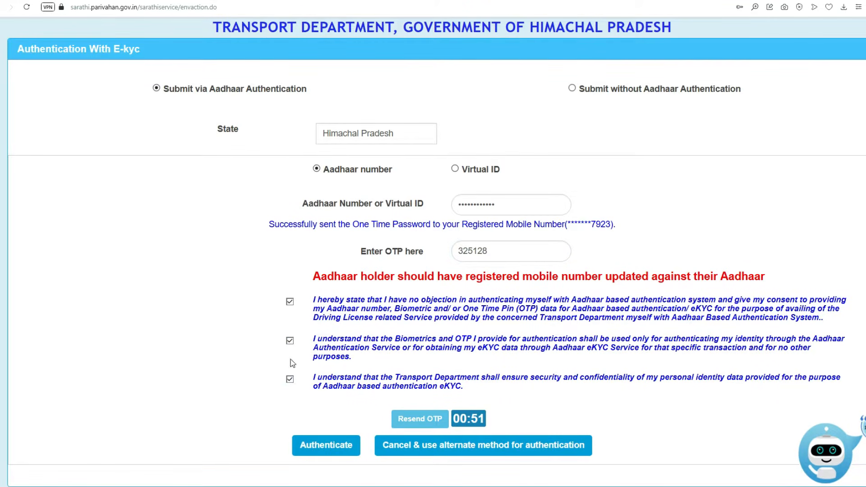
{"action": "left_click", "coordinate": [339, 450]}
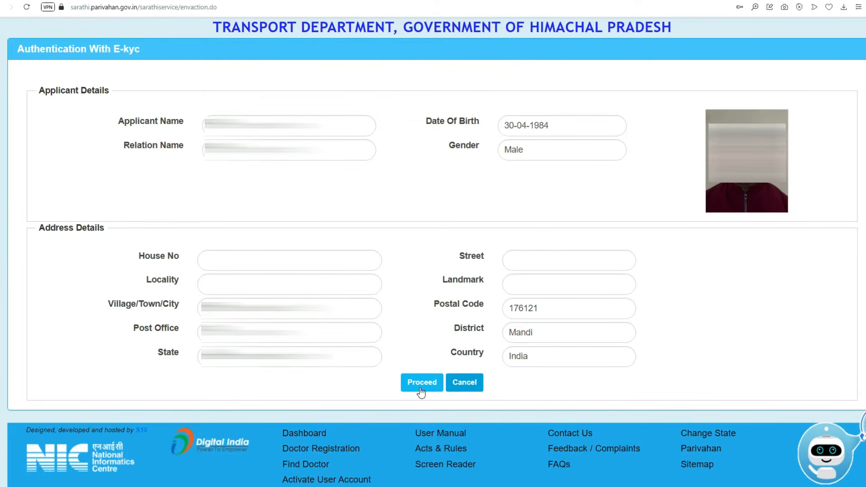
- Select the Issue International Driving Permit service and proceed to its application form
{"action": "left_click", "coordinate": [421, 390]}
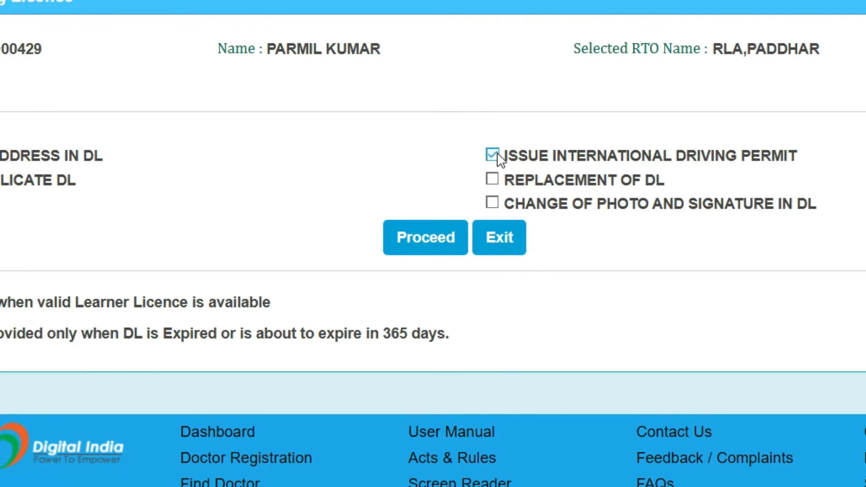
{"action": "left_click", "coordinate": [442, 247]}
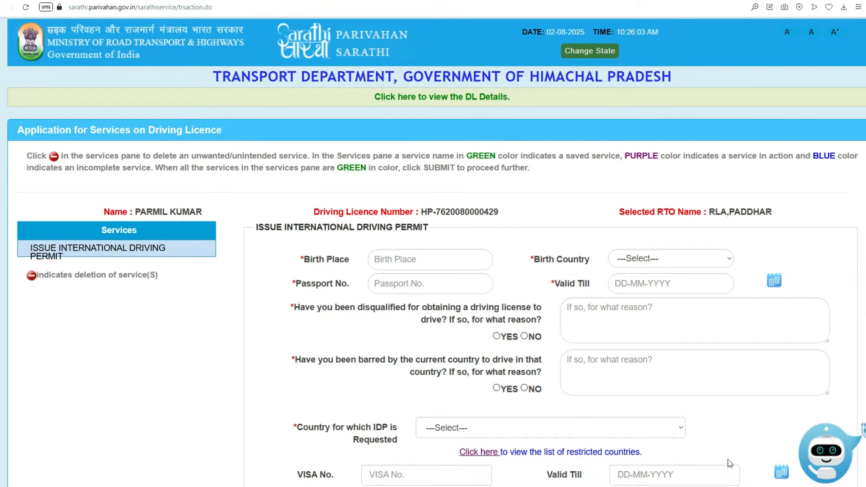
- Enter birth place Padwahan and select INDIA as the birth country
{"action": "scroll", "coordinate": [546, 349], "scroll_direction": "down", "scroll_amount": 1}
{"action": "left_click", "coordinate": [446, 210]}
{"action": "type", "text": "Padwahan"}
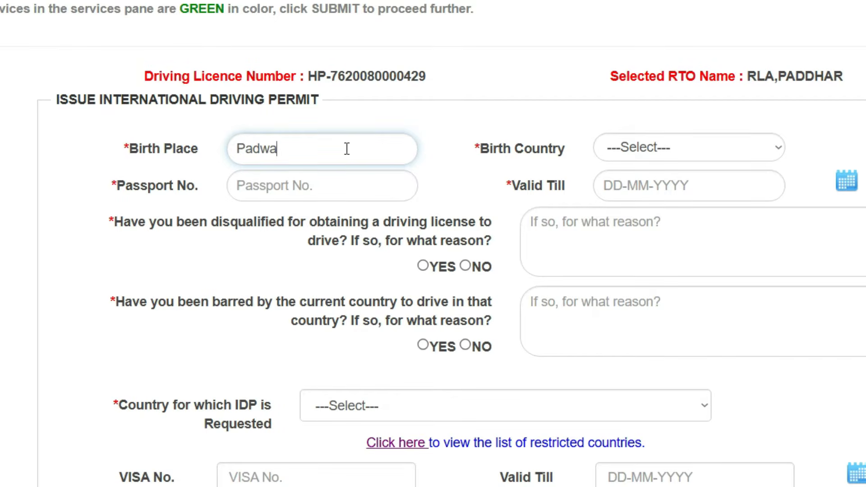
{"action": "left_click", "coordinate": [631, 153]}
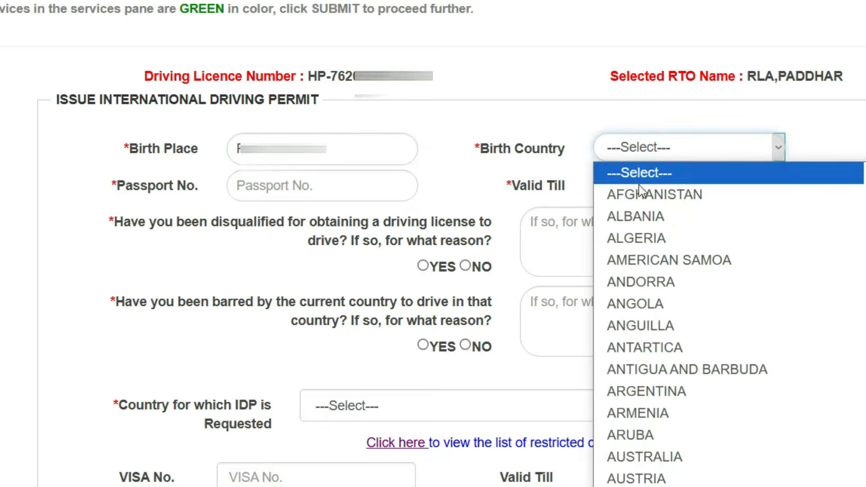
{"action": "scroll", "coordinate": [648, 408], "scroll_direction": "down", "scroll_amount": 3}
{"action": "key", "text": "i"}
{"action": "key", "text": "n"}
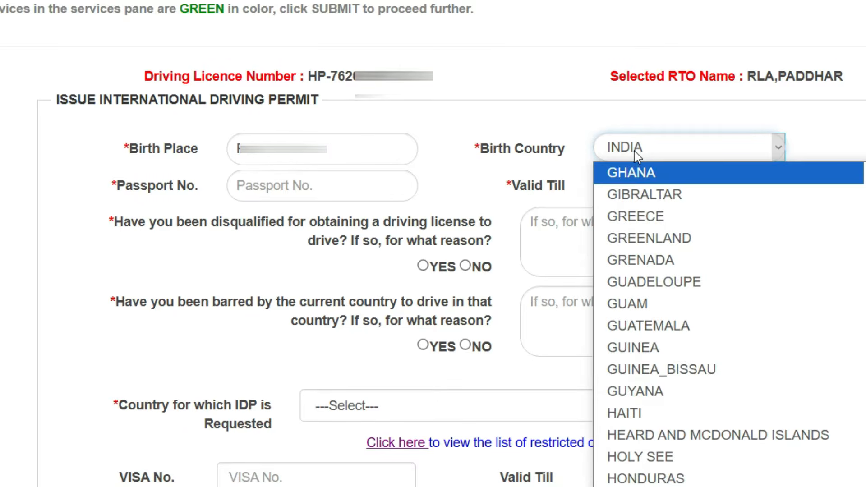
{"action": "key", "text": "Return"}
- Enter the passport number valid till 11-02-2034 and answer NO to the disqualification question
{"action": "left_click", "coordinate": [253, 190]}
{"action": "type", "text": "B9"}
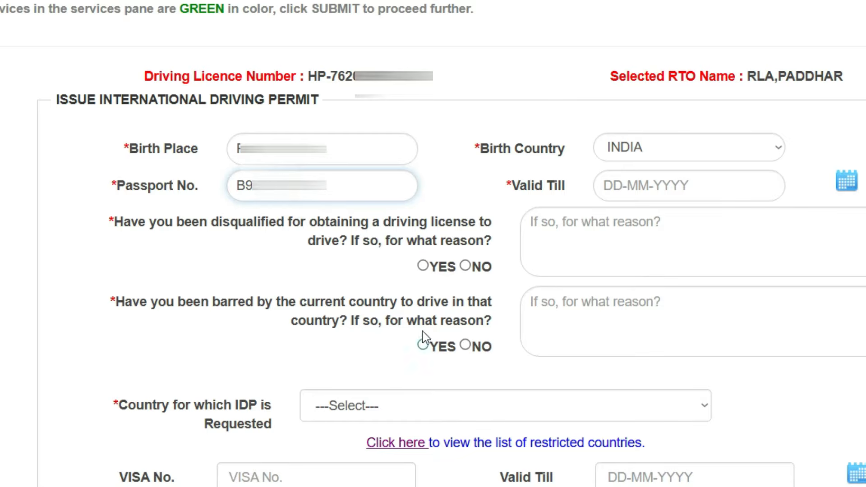
{"action": "left_click", "coordinate": [765, 189]}
{"action": "left_click", "coordinate": [787, 221]}
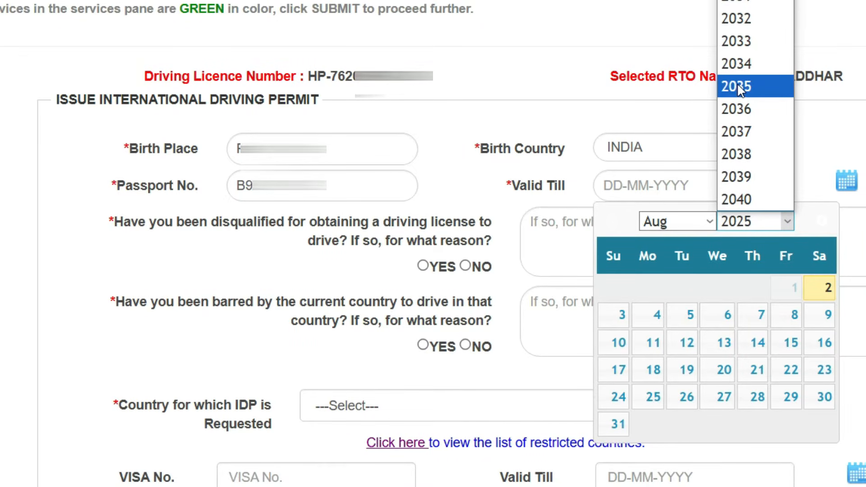
{"action": "left_click", "coordinate": [737, 63]}
{"action": "left_click", "coordinate": [666, 222]}
{"action": "left_click", "coordinate": [657, 258]}
{"action": "left_click", "coordinate": [821, 320]}
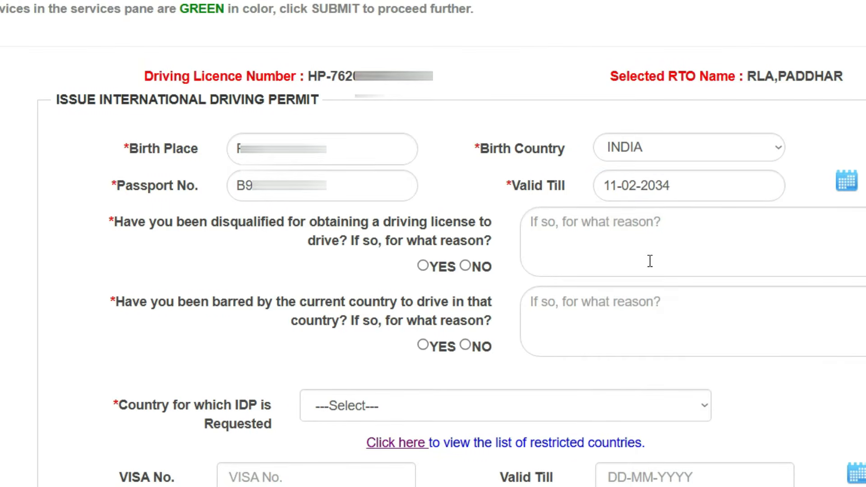
{"action": "left_click", "coordinate": [466, 265]}
- Answer NO to the barred-from-driving question and choose SLOVAKIA as the IDP country
{"action": "left_click", "coordinate": [466, 346]}
{"action": "scroll", "coordinate": [683, 245], "scroll_direction": "down", "scroll_amount": 3}
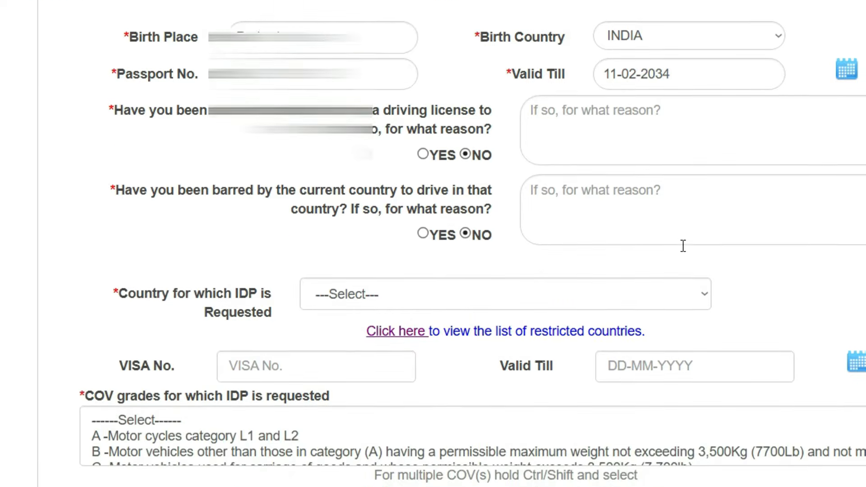
{"action": "left_click", "coordinate": [443, 262]}
{"action": "scroll", "coordinate": [428, 45], "scroll_direction": "down", "scroll_amount": 10}
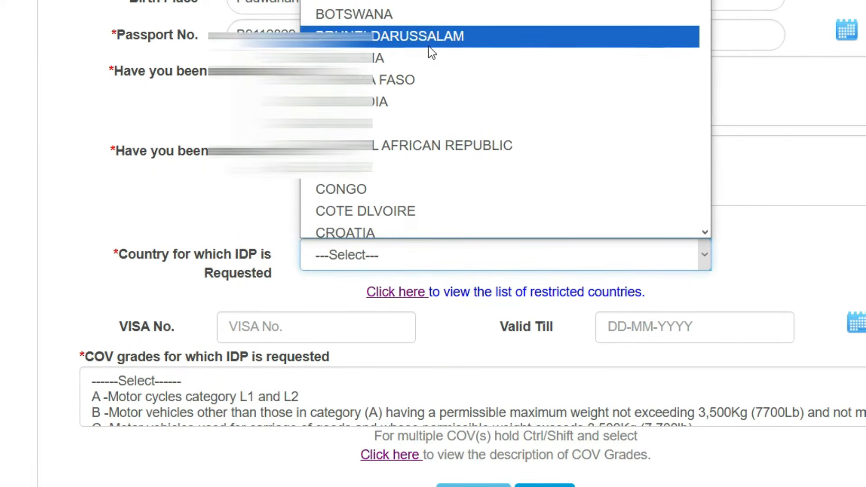
{"action": "scroll", "coordinate": [431, 51], "scroll_direction": "down", "scroll_amount": 8}
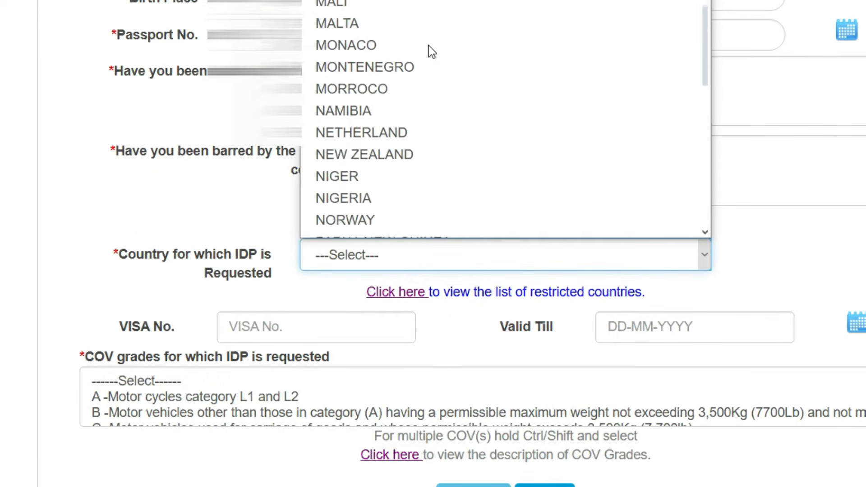
{"action": "scroll", "coordinate": [432, 50], "scroll_direction": "down", "scroll_amount": 5}
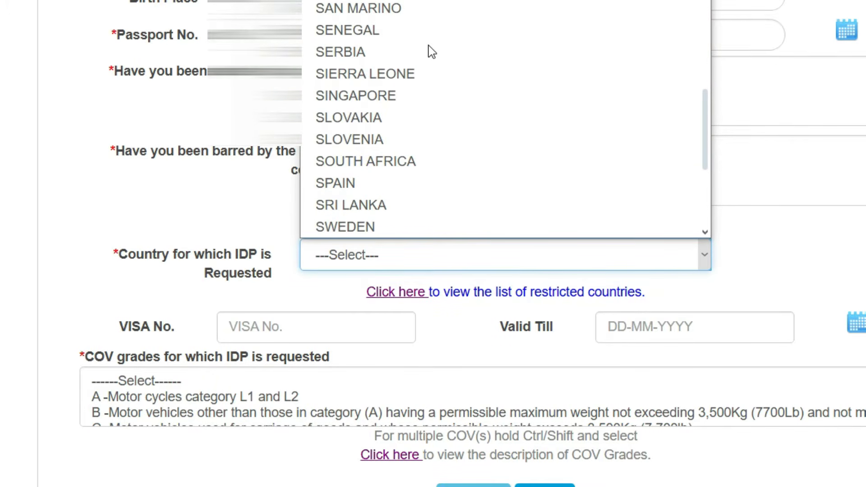
{"action": "left_click", "coordinate": [360, 121]}
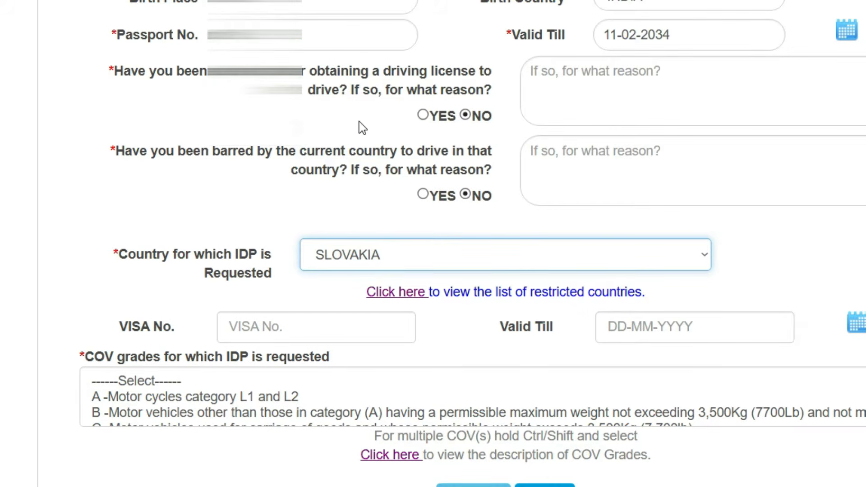
- Fill in the visa number with validity until 27-01-2026
{"action": "left_click", "coordinate": [767, 273]}
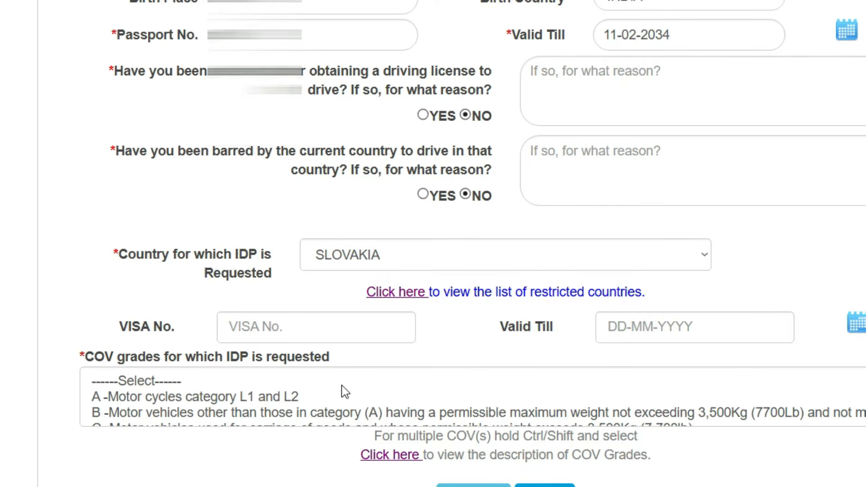
{"action": "scroll", "coordinate": [345, 391], "scroll_direction": "down", "scroll_amount": 1}
{"action": "left_click", "coordinate": [353, 332]}
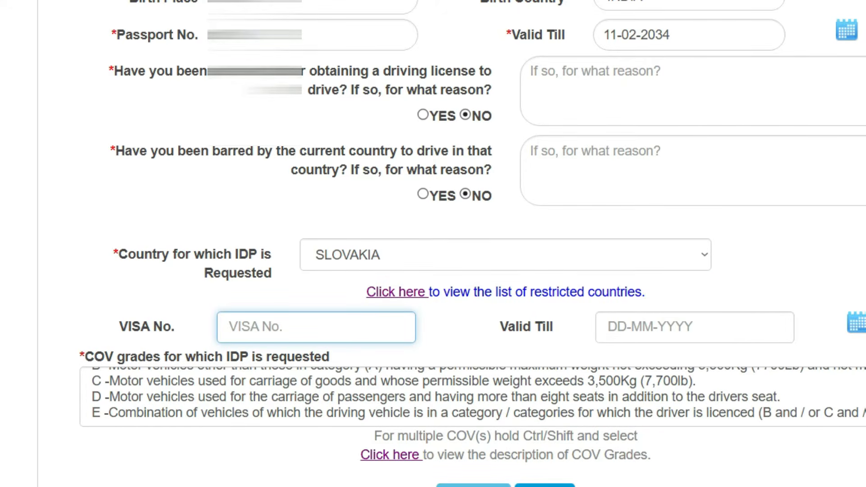
{"action": "type", "text": "00"}
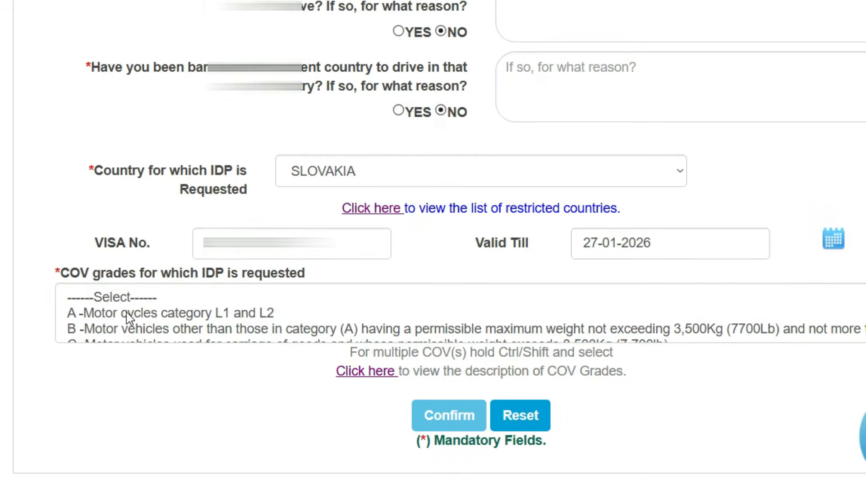
- Select COV grades A, B, C, D and E for the permit
{"action": "left_click", "coordinate": [128, 315]}
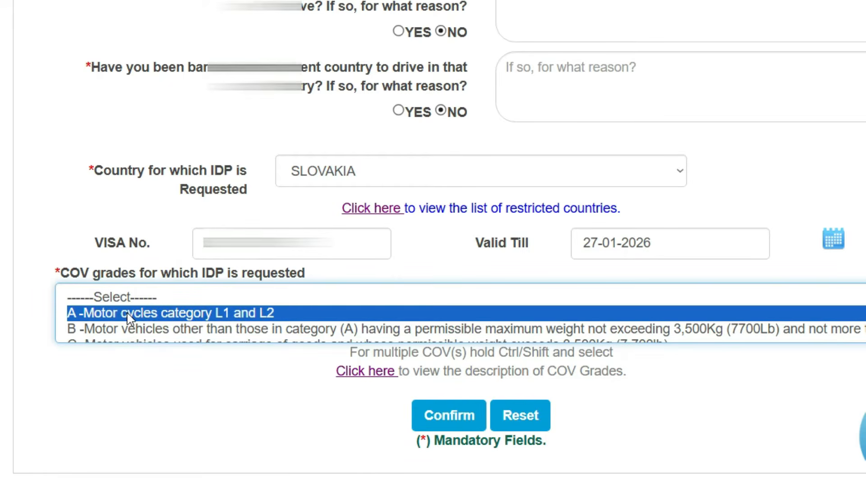
{"action": "left_click", "coordinate": [156, 329], "text": "ctrl"}
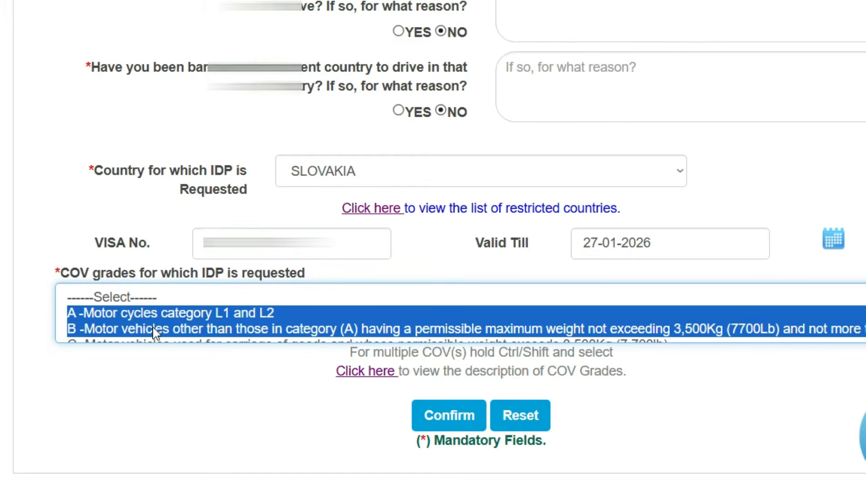
{"action": "scroll", "coordinate": [178, 315], "scroll_direction": "down", "scroll_amount": 1}
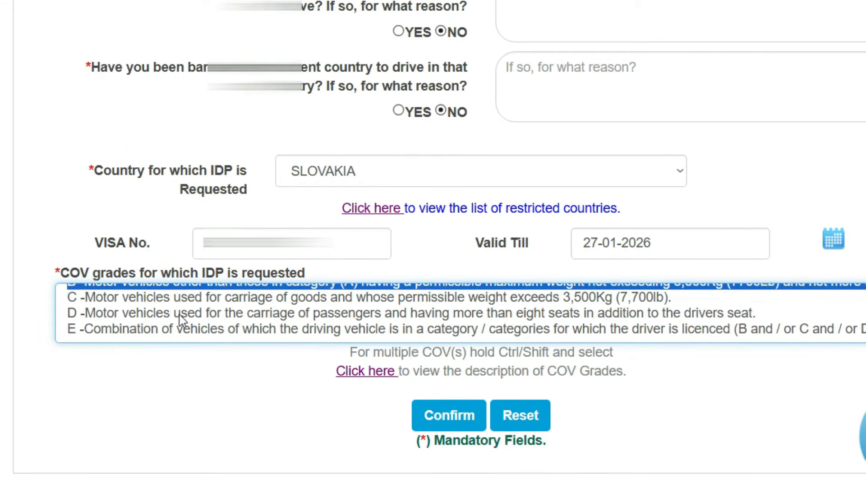
{"action": "left_click", "coordinate": [167, 297]}
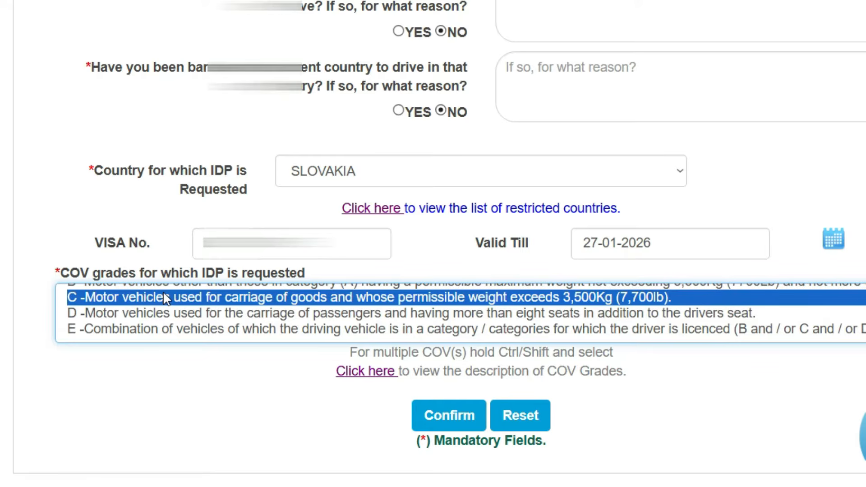
{"action": "left_click", "coordinate": [157, 329], "text": "ctrl"}
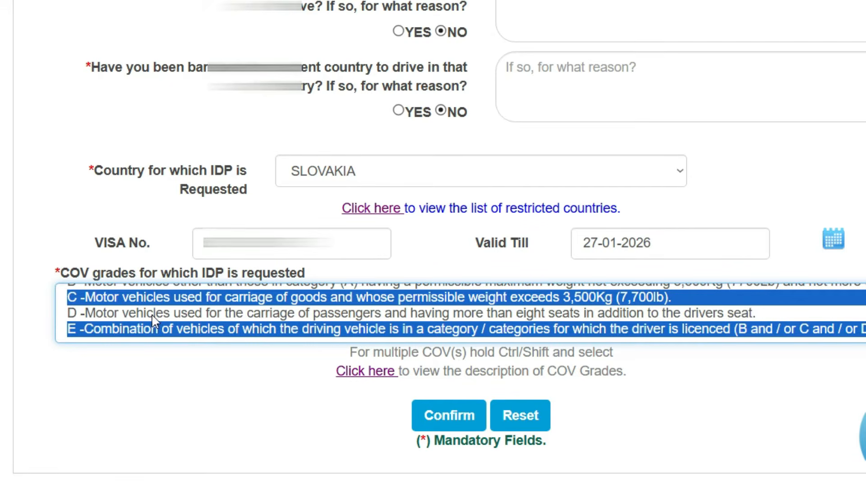
{"action": "left_click", "coordinate": [153, 313], "text": "ctrl"}
{"action": "scroll", "coordinate": [165, 308], "scroll_direction": "up", "scroll_amount": 1}
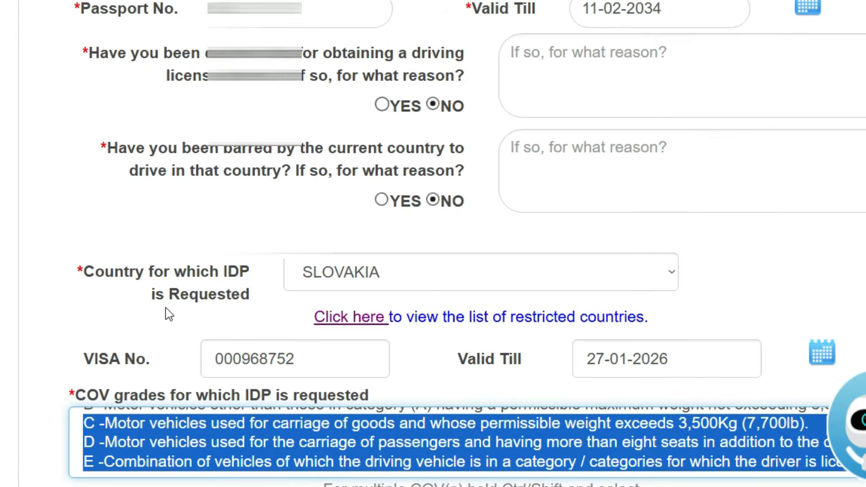
{"action": "scroll", "coordinate": [72, 323], "scroll_direction": "down", "scroll_amount": 5}
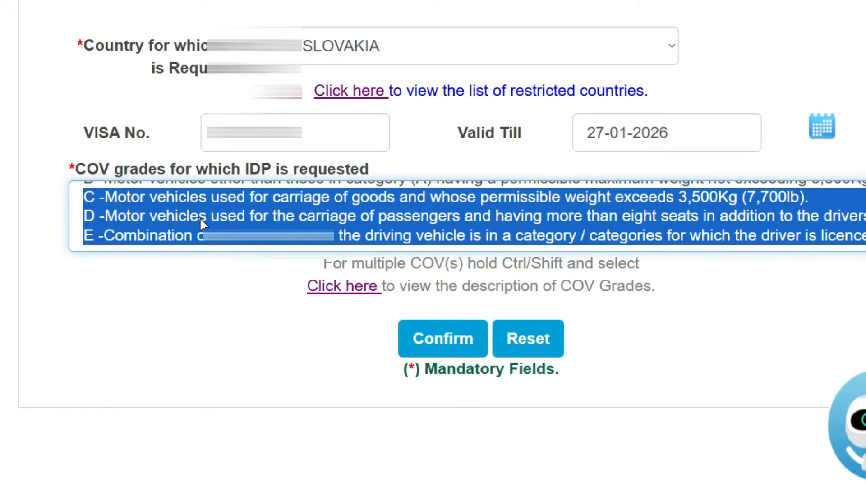
{"action": "scroll", "coordinate": [201, 221], "scroll_direction": "up", "scroll_amount": 3}
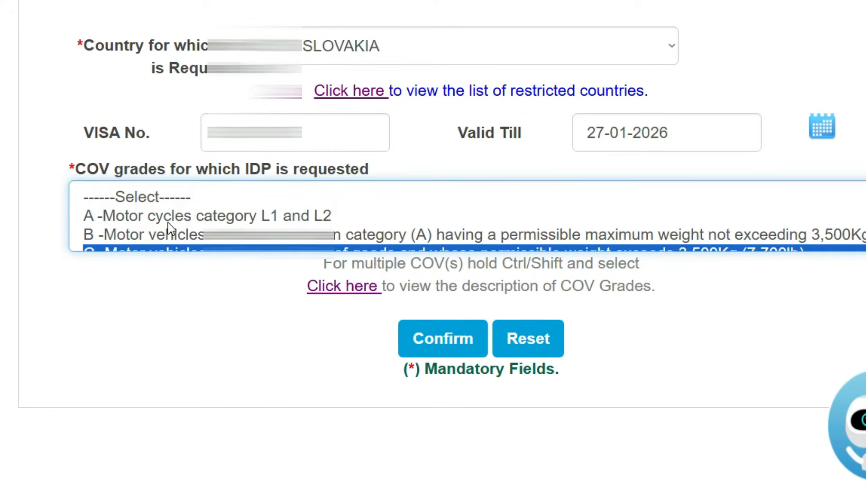
{"action": "left_click", "coordinate": [169, 223], "text": "ctrl"}
{"action": "left_click", "coordinate": [160, 237], "text": "ctrl"}
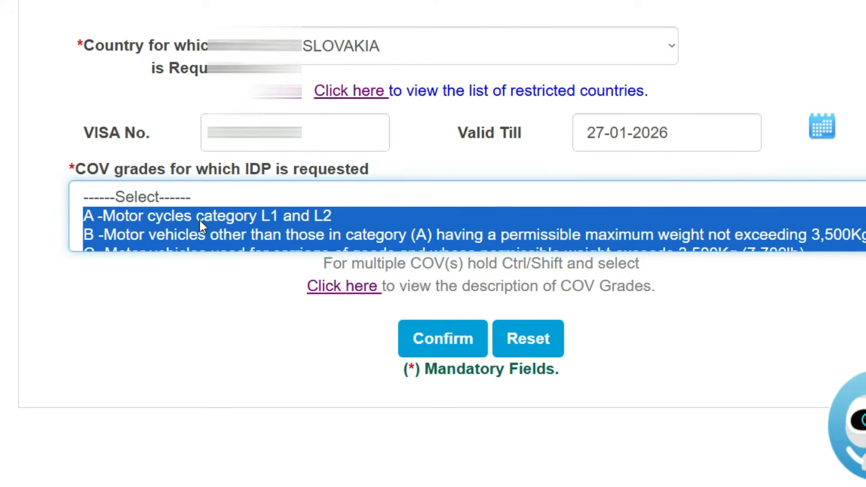
{"action": "scroll", "coordinate": [202, 214], "scroll_direction": "down", "scroll_amount": 3}
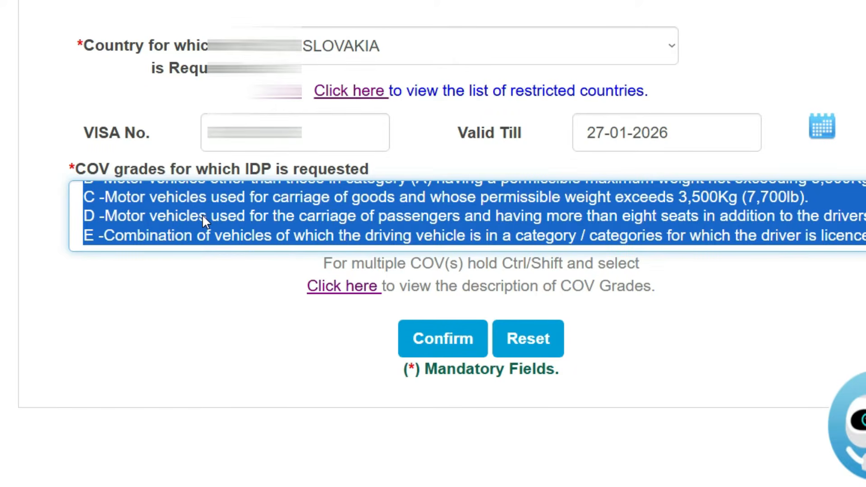
- Confirm the IDP request details and open the physical-fitness self-declaration Form1
{"action": "left_click", "coordinate": [446, 345]}
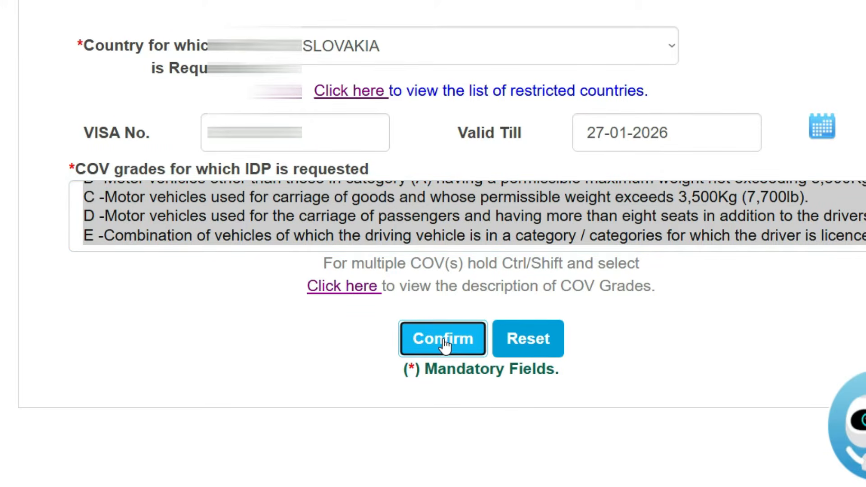
{"action": "scroll", "coordinate": [342, 226], "scroll_direction": "down", "scroll_amount": 4}
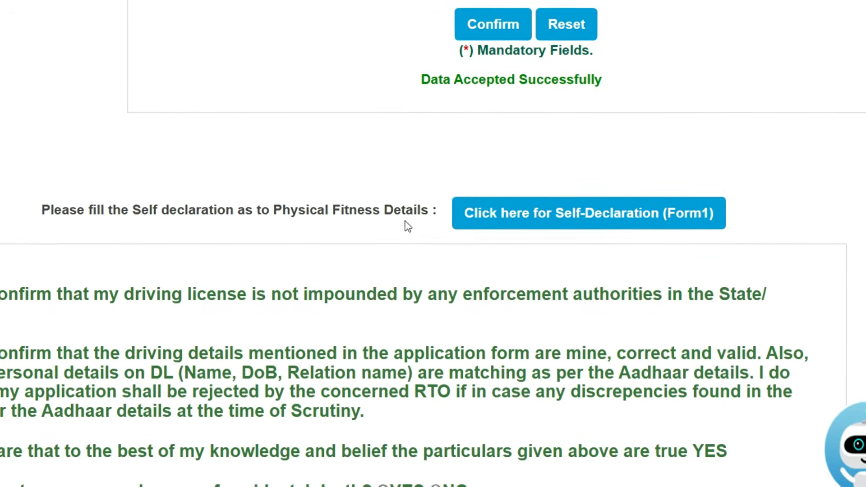
{"action": "left_click", "coordinate": [523, 218]}
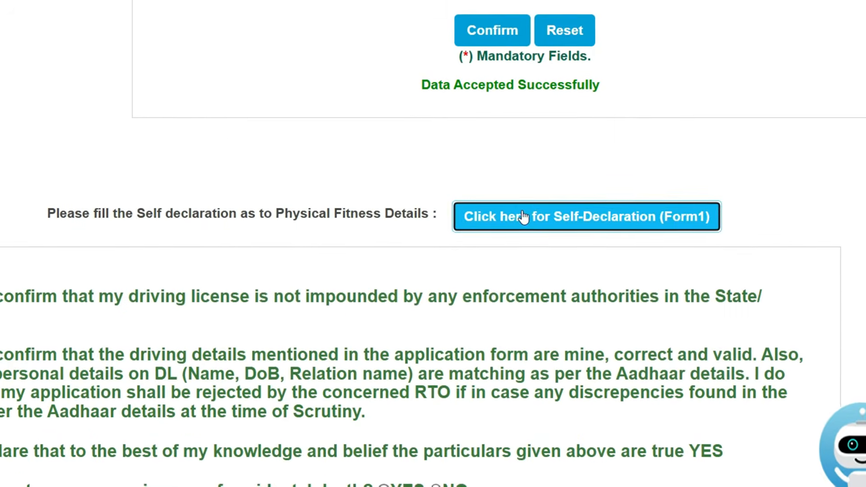
- Answer Form1 health questions (a) through (f), giving NO to the fitness questions
{"action": "scroll", "coordinate": [499, 286], "scroll_direction": "down", "scroll_amount": 5}
{"action": "left_click", "coordinate": [519, 218]}
{"action": "left_click", "coordinate": [490, 264]}
{"action": "scroll", "coordinate": [519, 243], "scroll_direction": "down", "scroll_amount": 2}
{"action": "left_click", "coordinate": [510, 211]}
{"action": "left_click", "coordinate": [500, 268]}
{"action": "scroll", "coordinate": [501, 266], "scroll_direction": "down", "scroll_amount": 3}
{"action": "left_click", "coordinate": [502, 230]}
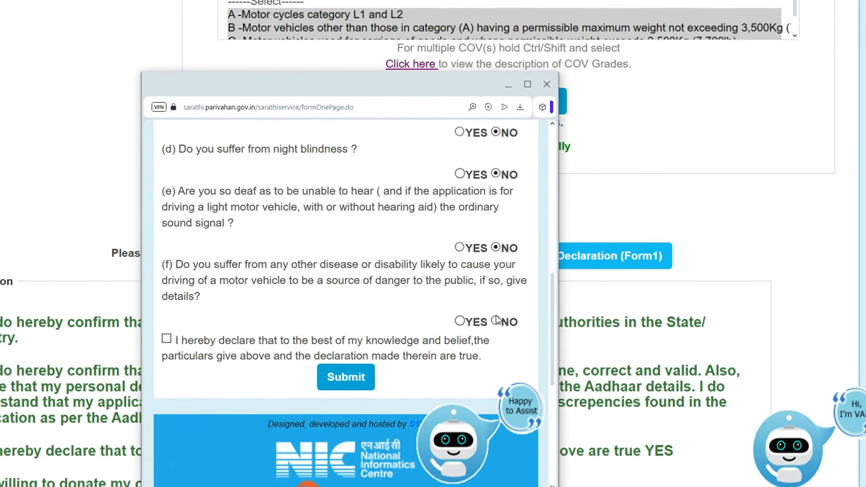
{"action": "left_click", "coordinate": [496, 319]}
- Declare the particulars true, submit Form1, and tick the licence-not-impounded declaration
{"action": "left_click", "coordinate": [166, 339]}
{"action": "left_click", "coordinate": [352, 382]}
{"action": "left_click", "coordinate": [409, 194]}
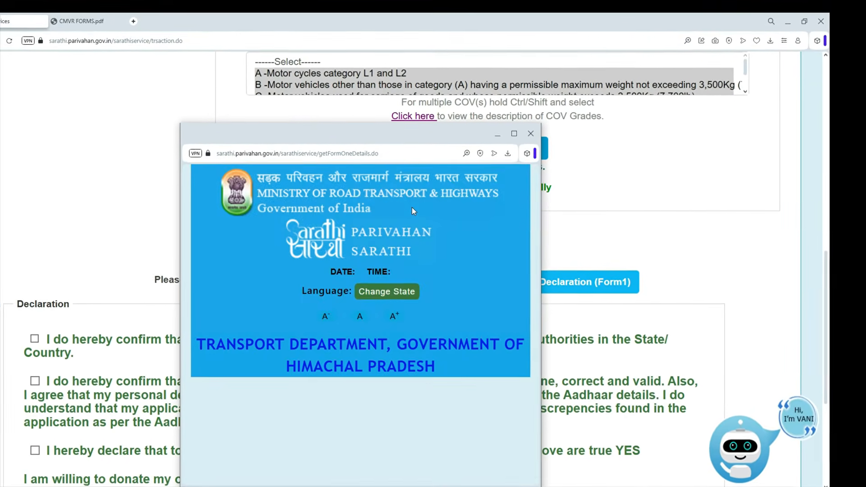
{"action": "left_click", "coordinate": [358, 459]}
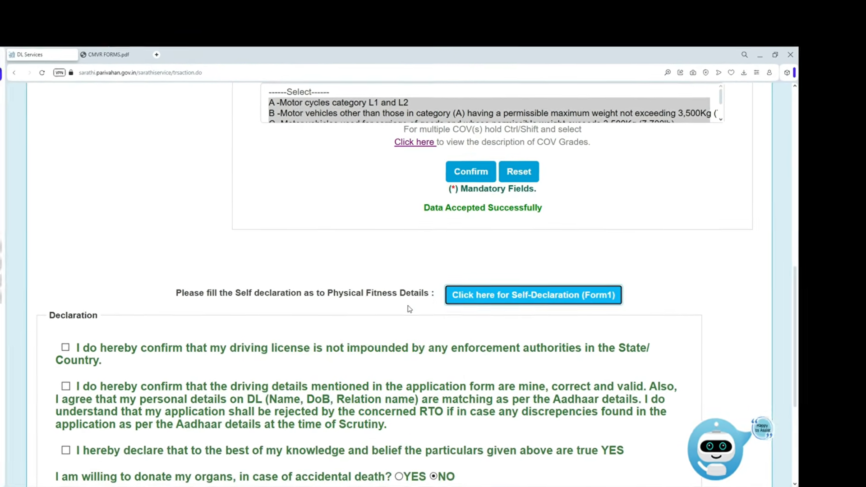
{"action": "scroll", "coordinate": [411, 309], "scroll_direction": "down", "scroll_amount": 2}
{"action": "left_click", "coordinate": [65, 263]}
- Tick the remaining two declarations, enter captcha 07gpmL, and submit the IDP application
{"action": "left_click", "coordinate": [66, 301]}
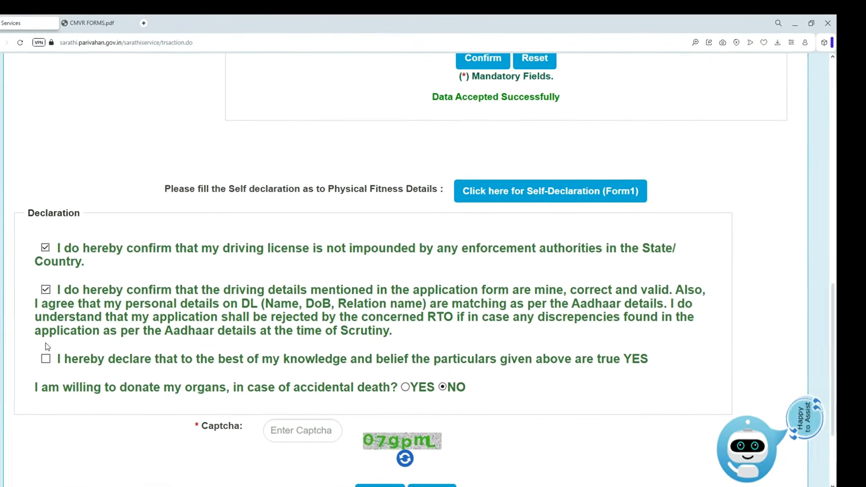
{"action": "left_click", "coordinate": [46, 359]}
{"action": "left_click", "coordinate": [306, 430]}
{"action": "type", "text": "0"}
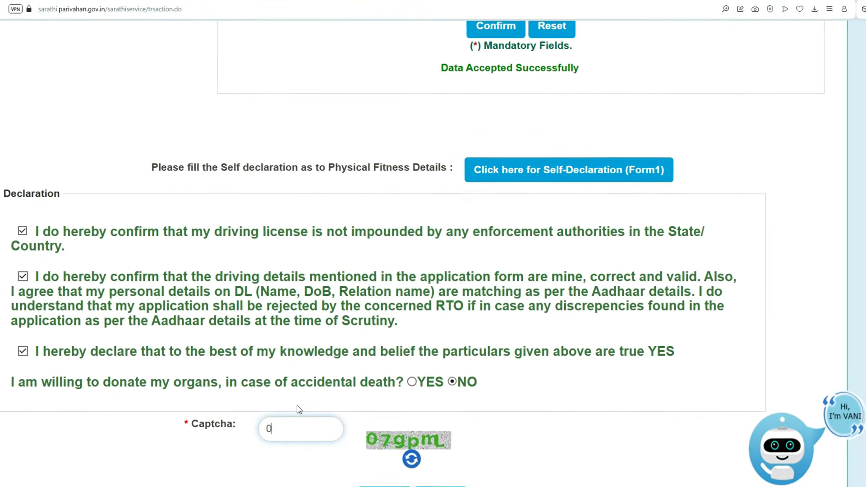
{"action": "type", "text": "7"}
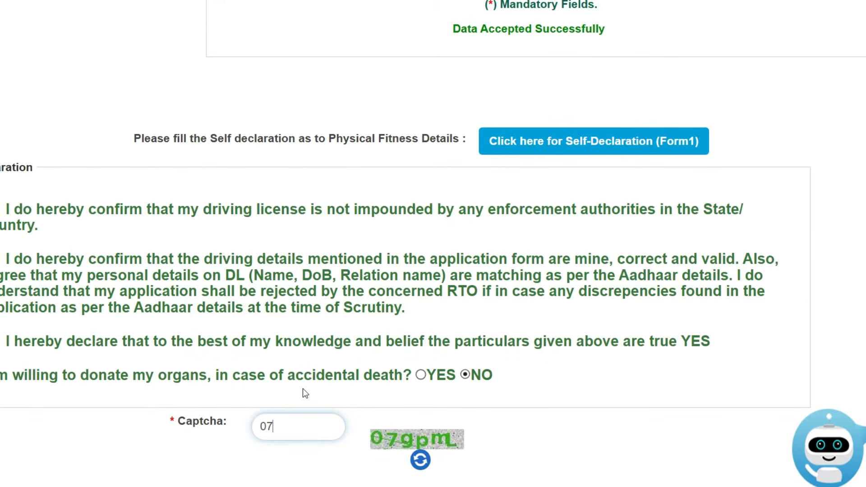
{"action": "type", "text": "gpmL"}
{"action": "scroll", "coordinate": [302, 389], "scroll_direction": "down", "scroll_amount": 3}
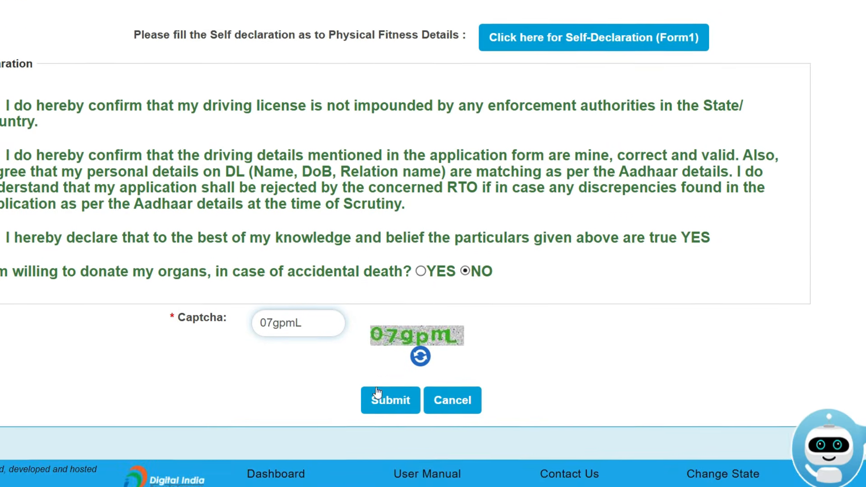
{"action": "left_click", "coordinate": [391, 354]}
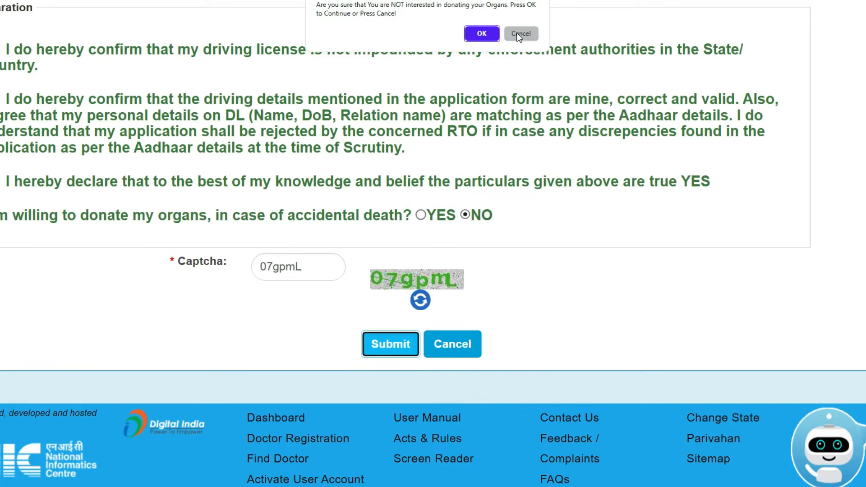
{"action": "left_click", "coordinate": [482, 33]}
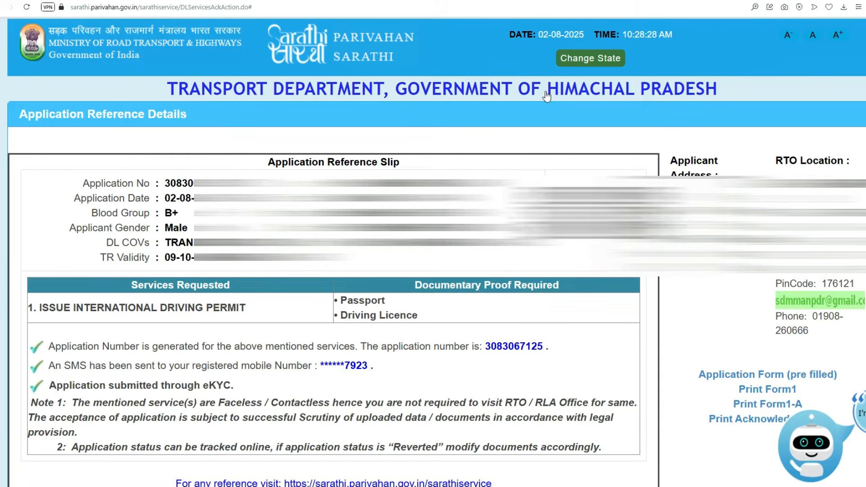
- Continue past the reference slip and look up application status using captcha qCMLmj
{"action": "scroll", "coordinate": [547, 94], "scroll_direction": "down", "scroll_amount": 4}
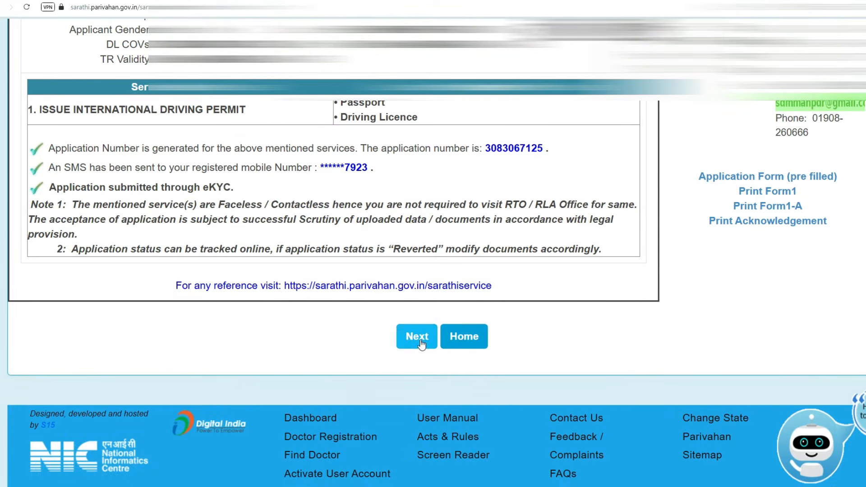
{"action": "left_click", "coordinate": [422, 341]}
{"action": "left_click", "coordinate": [351, 239]}
{"action": "type", "text": "qCM"}
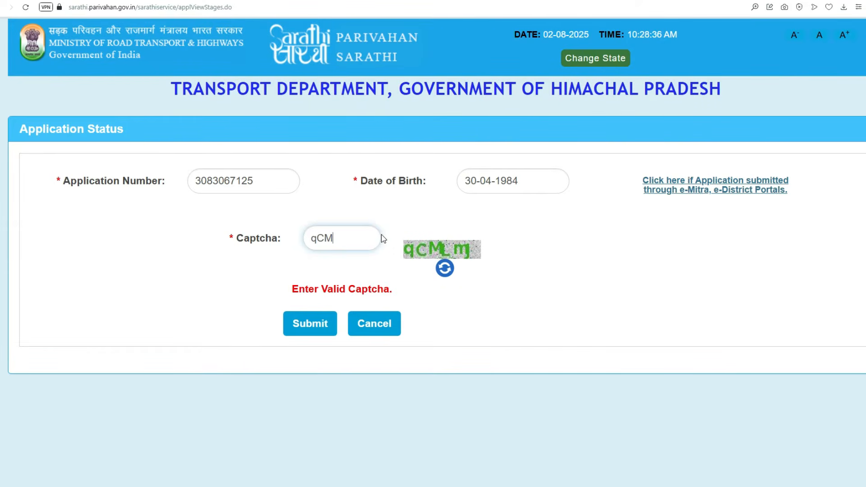
{"action": "type", "text": "Lmj"}
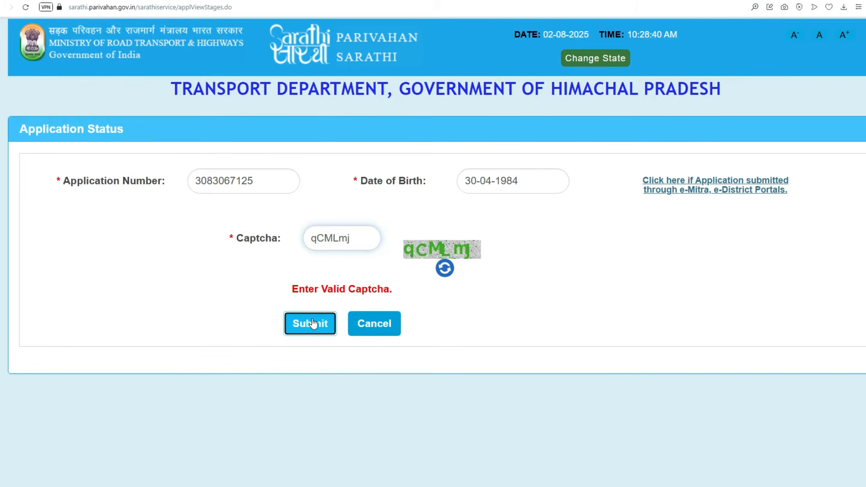
{"action": "left_click", "coordinate": [313, 323]}
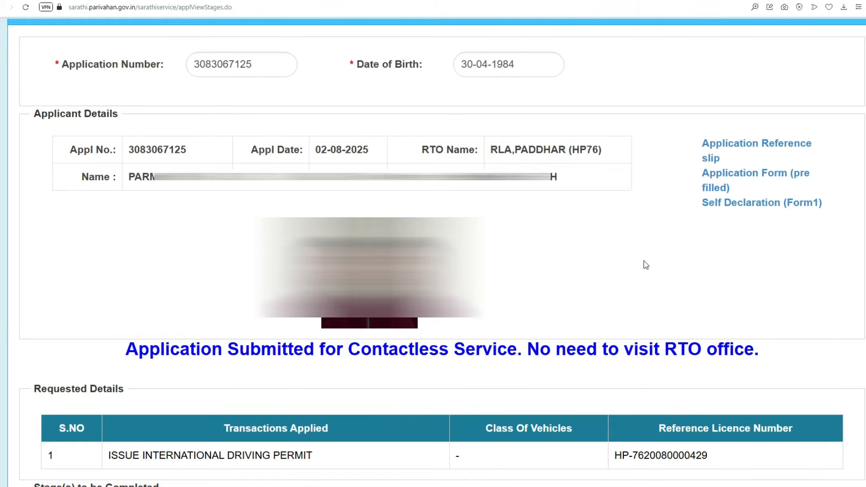
{"action": "scroll", "coordinate": [646, 266], "scroll_direction": "down", "scroll_amount": 5}
- Proceed to document upload and accept the self-declaration to reveal required documents
{"action": "left_click", "coordinate": [381, 364]}
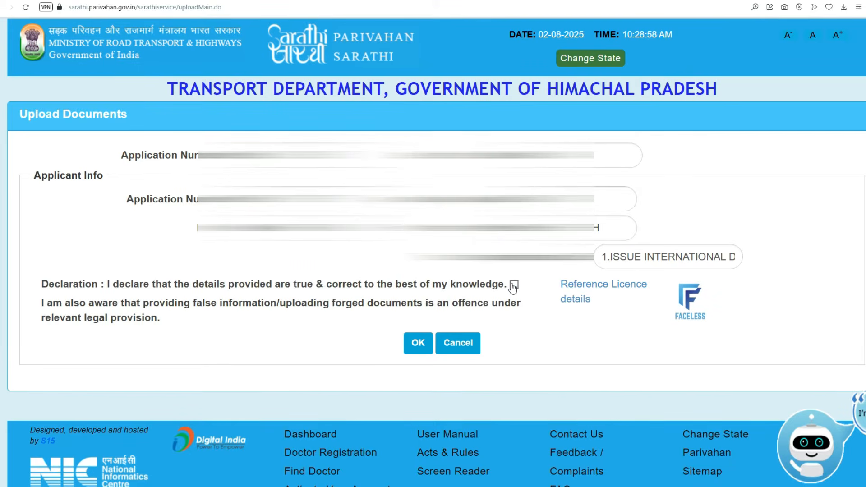
{"action": "left_click", "coordinate": [513, 284]}
{"action": "left_click", "coordinate": [415, 343]}
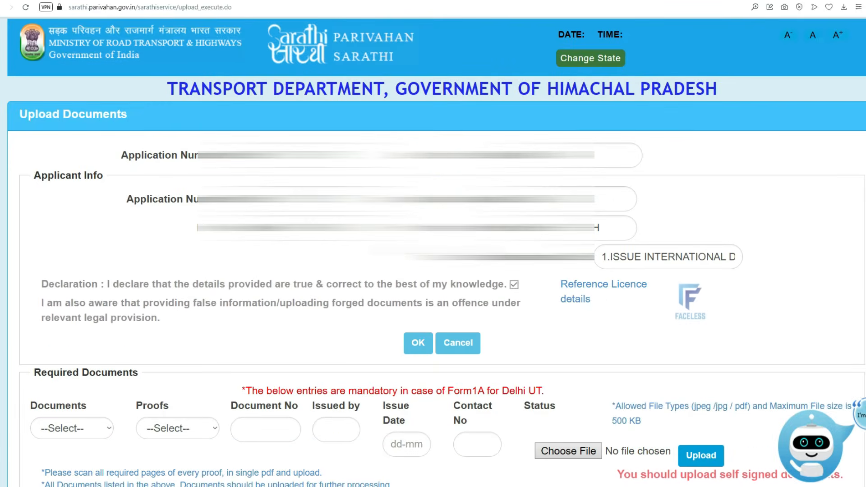
- Review the document types list and attempt to print Form 1-A
{"action": "scroll", "coordinate": [108, 279], "scroll_direction": "down", "scroll_amount": 3}
{"action": "left_click", "coordinate": [107, 280]}
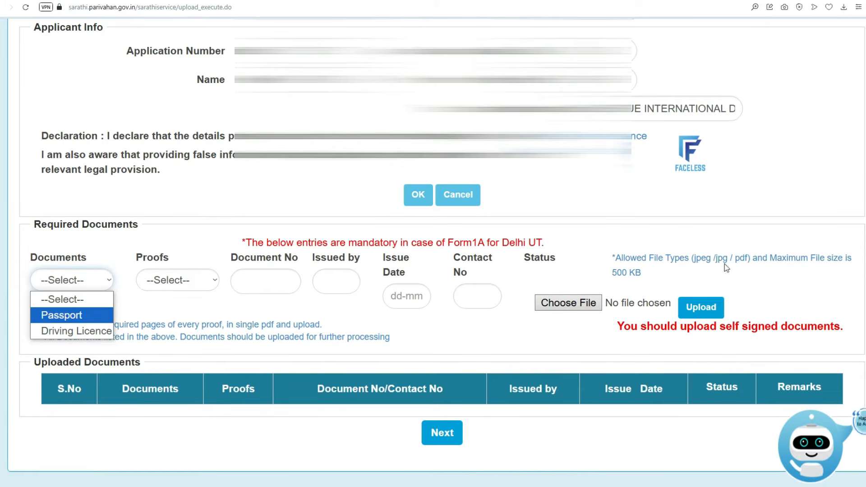
{"action": "scroll", "coordinate": [737, 260], "scroll_direction": "down", "scroll_amount": 1}
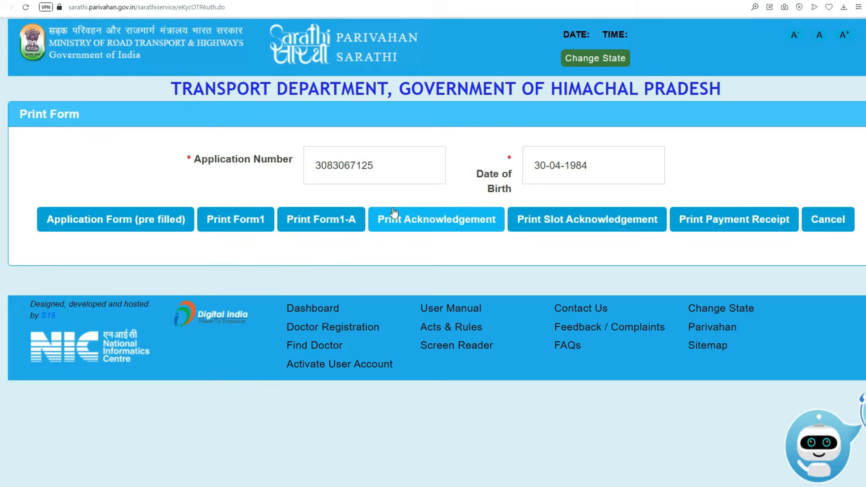
{"action": "left_click", "coordinate": [329, 222]}
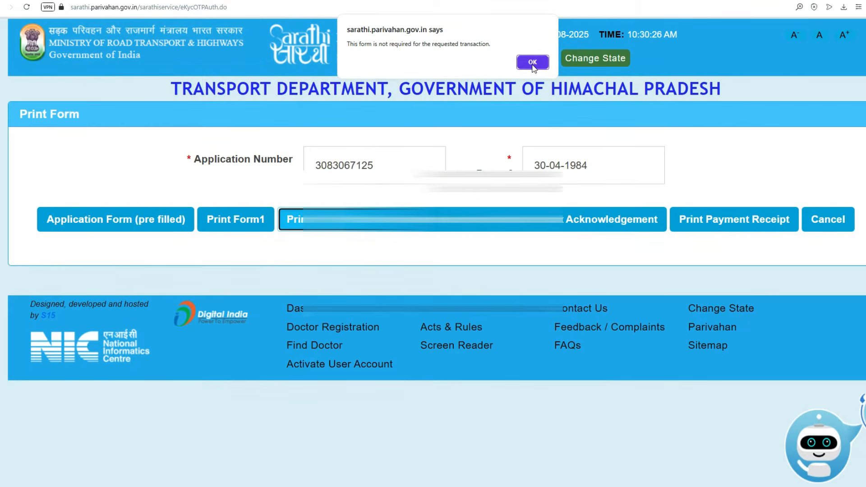
- Retry printing Form 1-A, dismissing the site and form-not-required alerts
{"action": "left_click", "coordinate": [533, 62]}
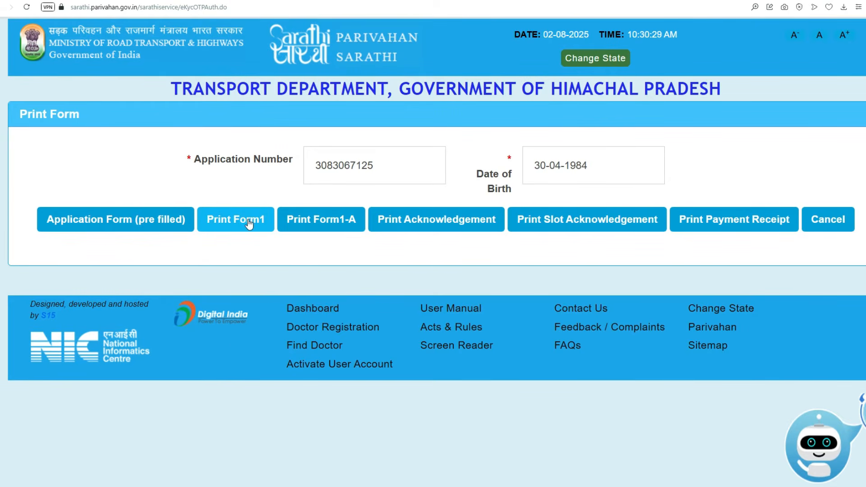
{"action": "left_click", "coordinate": [313, 224]}
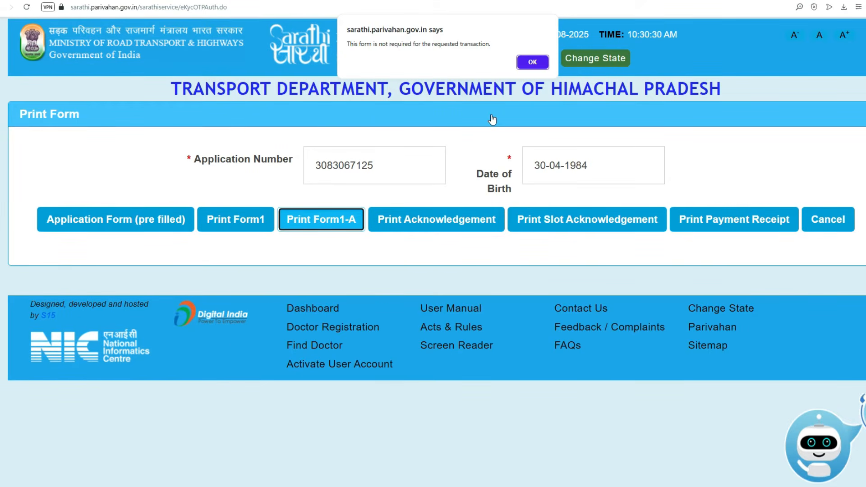
{"action": "left_click", "coordinate": [533, 62]}
- View the filled Form 1 self-declaration PDF, return, and continue once documents are uploaded
{"action": "left_click", "coordinate": [236, 229]}
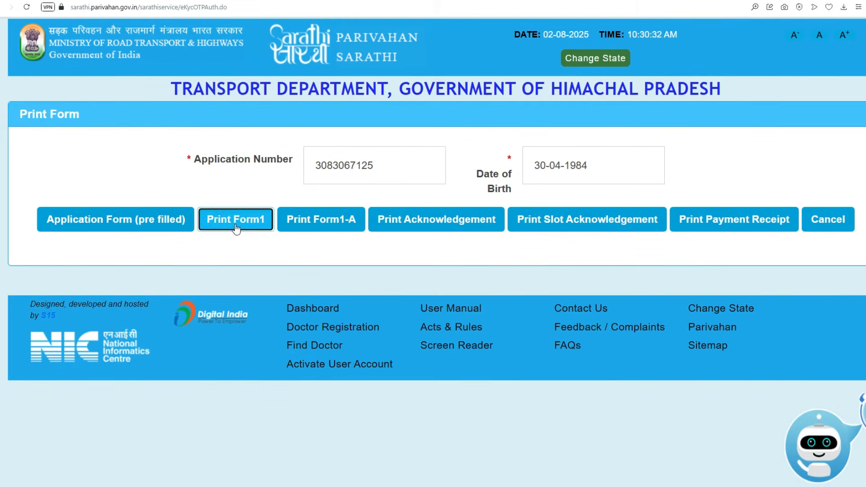
{"action": "scroll", "coordinate": [272, 224], "scroll_direction": "down", "scroll_amount": 3}
{"action": "scroll", "coordinate": [286, 241], "scroll_direction": "up", "scroll_amount": 3}
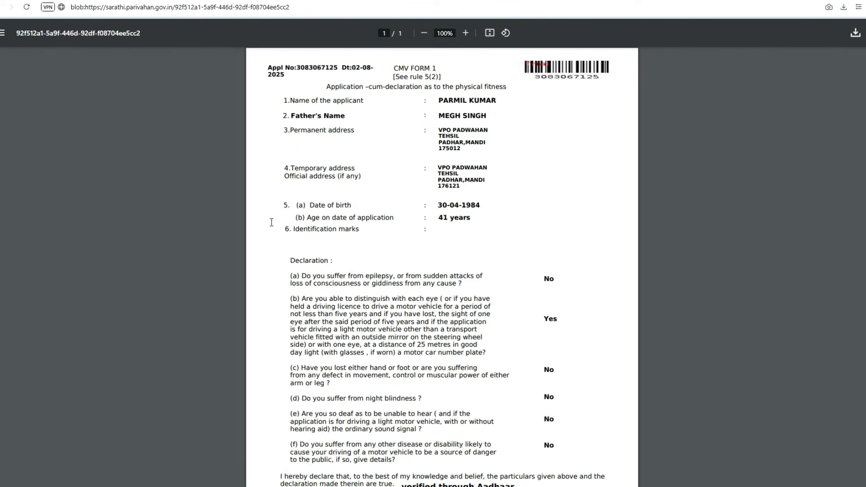
{"action": "key", "text": "ctrl+w"}
{"action": "left_click", "coordinate": [340, 231]}
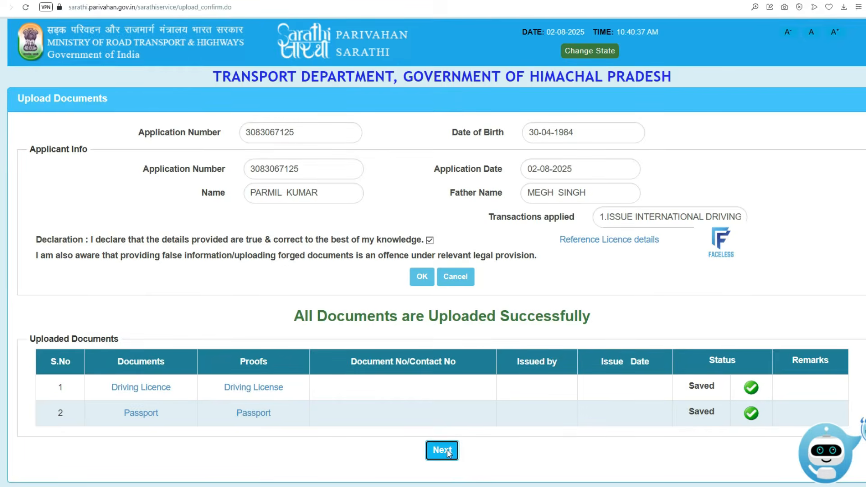
{"action": "left_click", "coordinate": [444, 451]}
- Look up the application status with the captcha, then proceed to the 1075.00 fee payment
{"action": "left_click", "coordinate": [338, 182]}
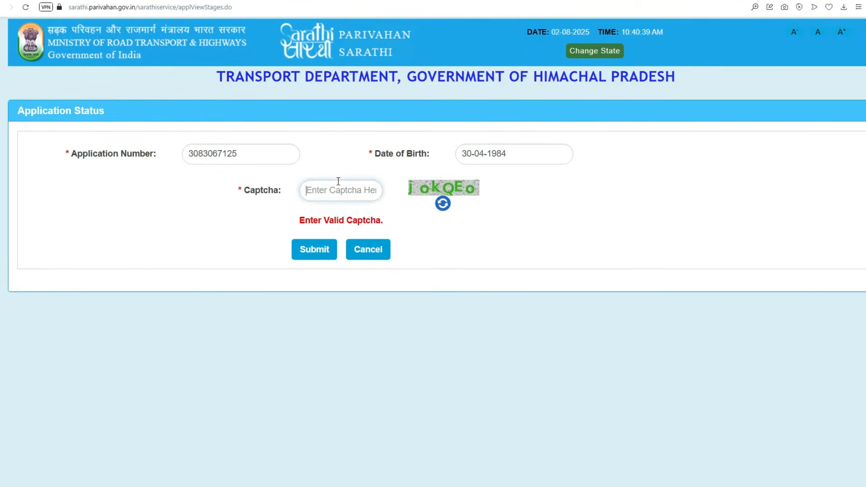
{"action": "type", "text": "jokQEo"}
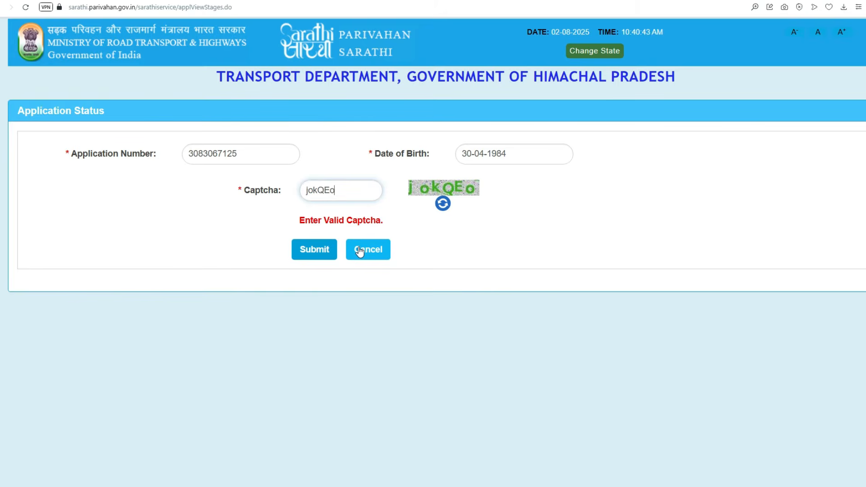
{"action": "left_click", "coordinate": [324, 257]}
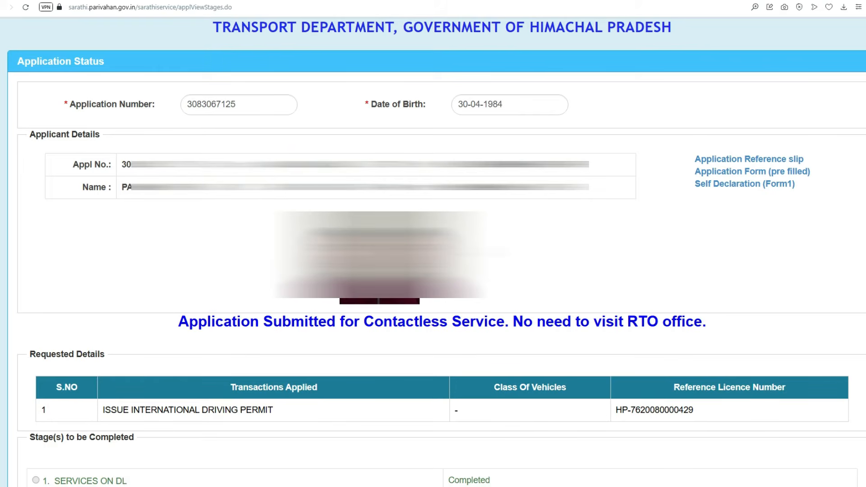
{"action": "scroll", "coordinate": [385, 284], "scroll_direction": "down", "scroll_amount": 10}
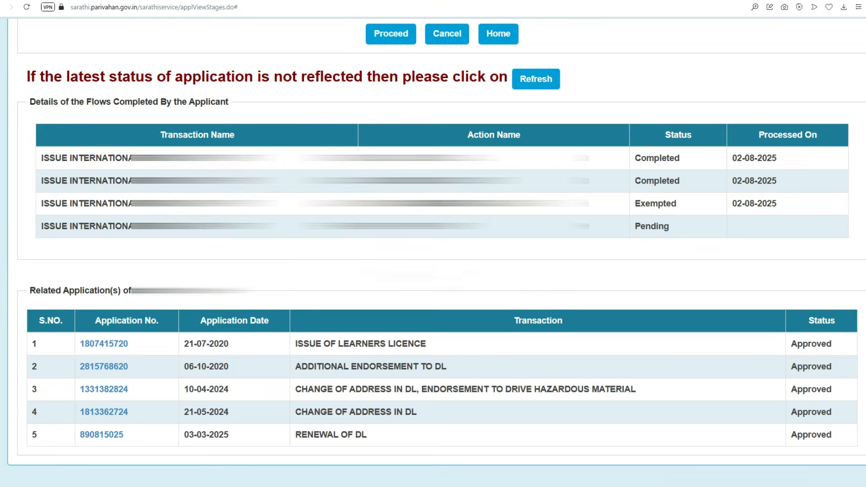
{"action": "scroll", "coordinate": [384, 284], "scroll_direction": "up", "scroll_amount": 5}
{"action": "left_click", "coordinate": [384, 283]}
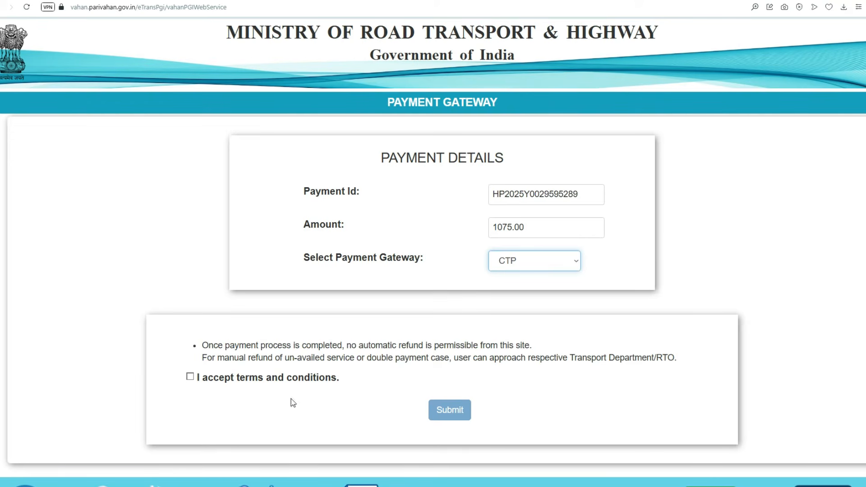
- Accept the payment terms and submit the 1075.00 fee payment
{"action": "left_click", "coordinate": [189, 377]}
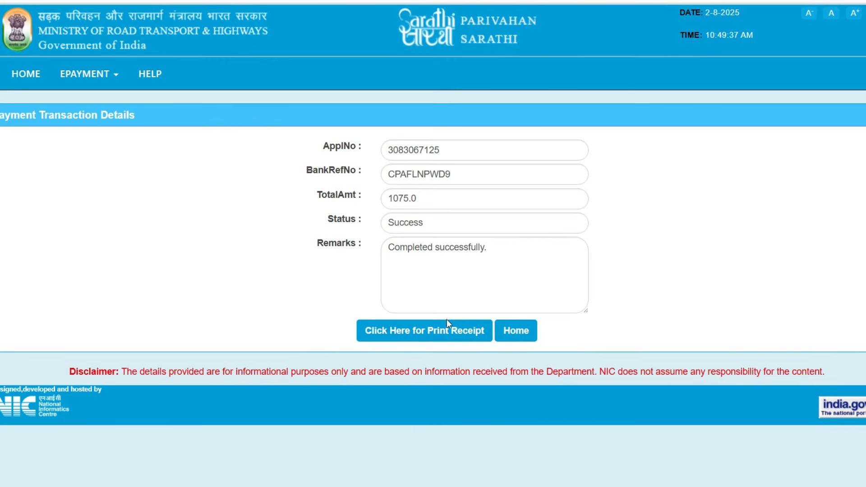
{"action": "left_click", "coordinate": [437, 334]}
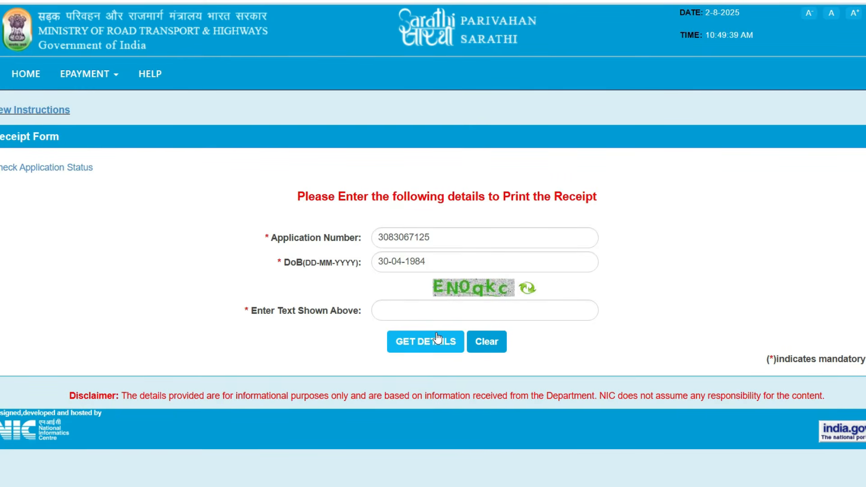
- Begin entering the captcha on the Print Receipt form
{"action": "left_click", "coordinate": [432, 313]}
{"action": "type", "text": "En"}
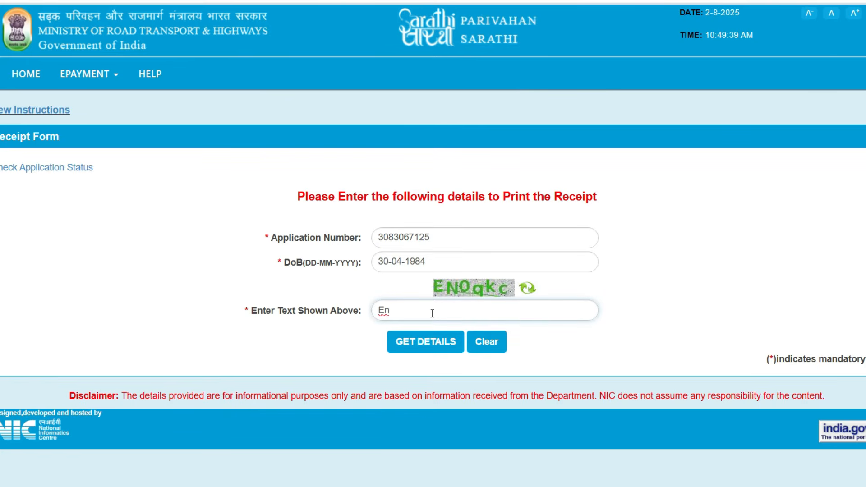
{"action": "type", "text": "0"}
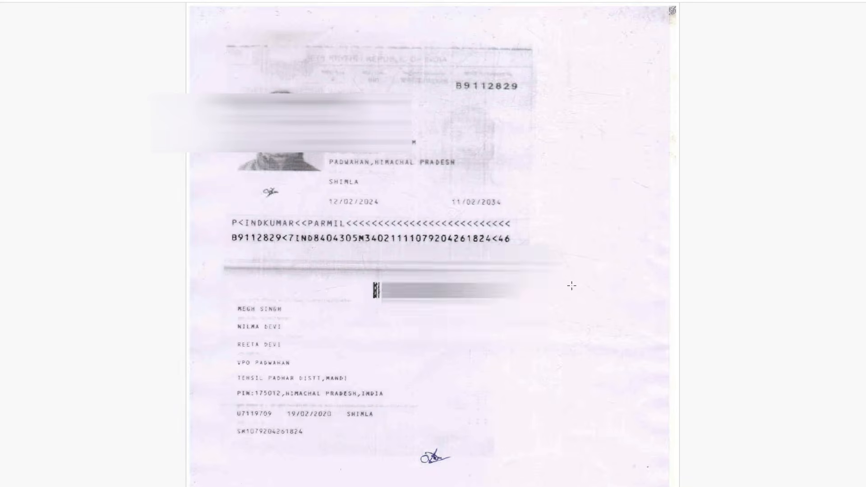
- Scroll past the visa and Aadhaar scans to the handwritten IDP request letter to RLA Mandi
{"action": "scroll", "coordinate": [572, 284], "scroll_direction": "down", "scroll_amount": 10}
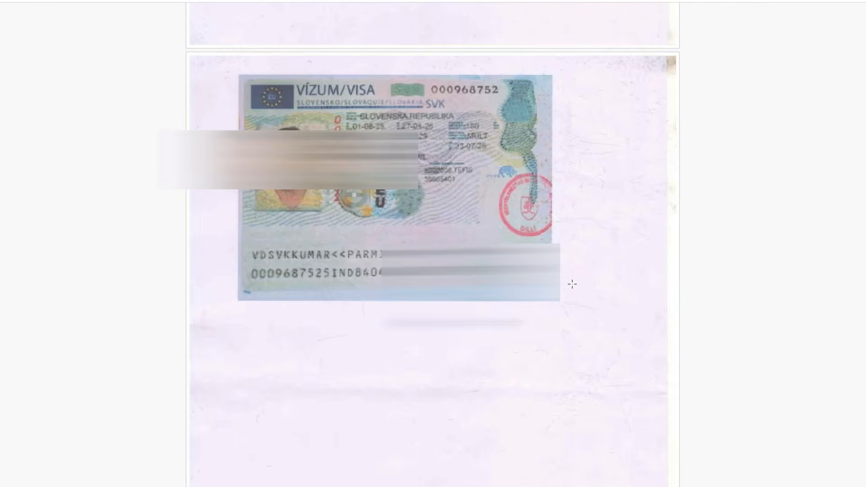
{"action": "scroll", "coordinate": [572, 284], "scroll_direction": "down", "scroll_amount": 10}
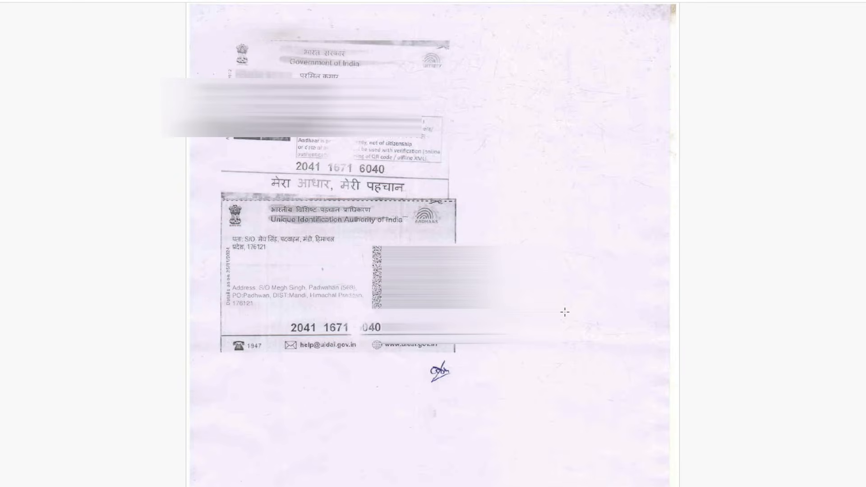
{"action": "scroll", "coordinate": [565, 312], "scroll_direction": "down", "scroll_amount": 10}
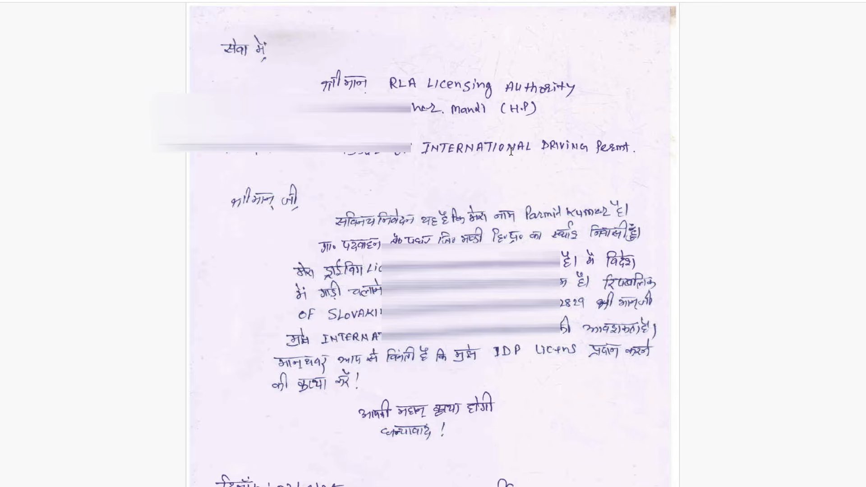